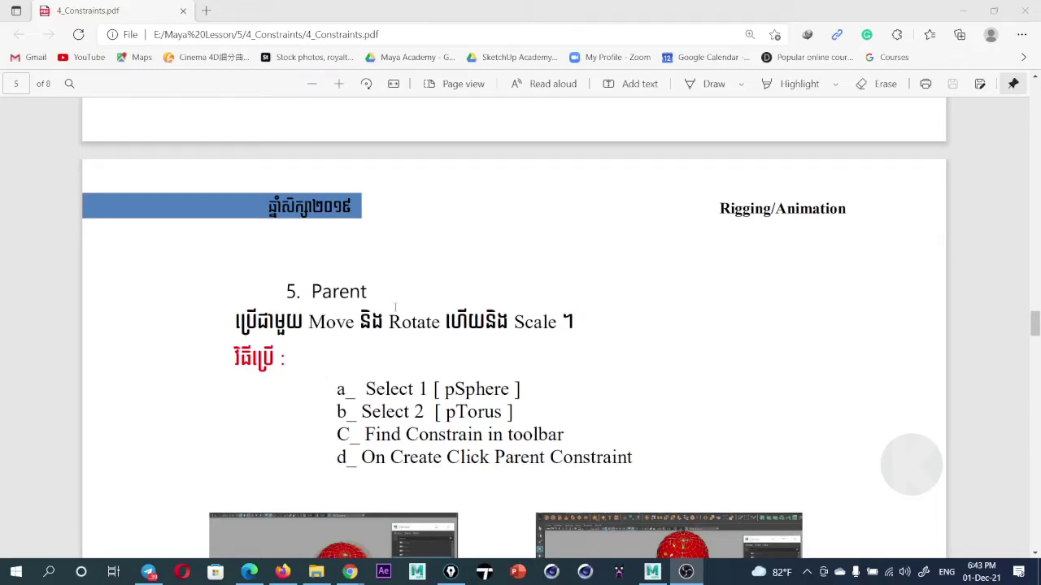
Scroll back up to page 1's 'IV. Constraint' heading and highlight it
scroll(396, 308, up, 10)
scroll(395, 307, up, 10)
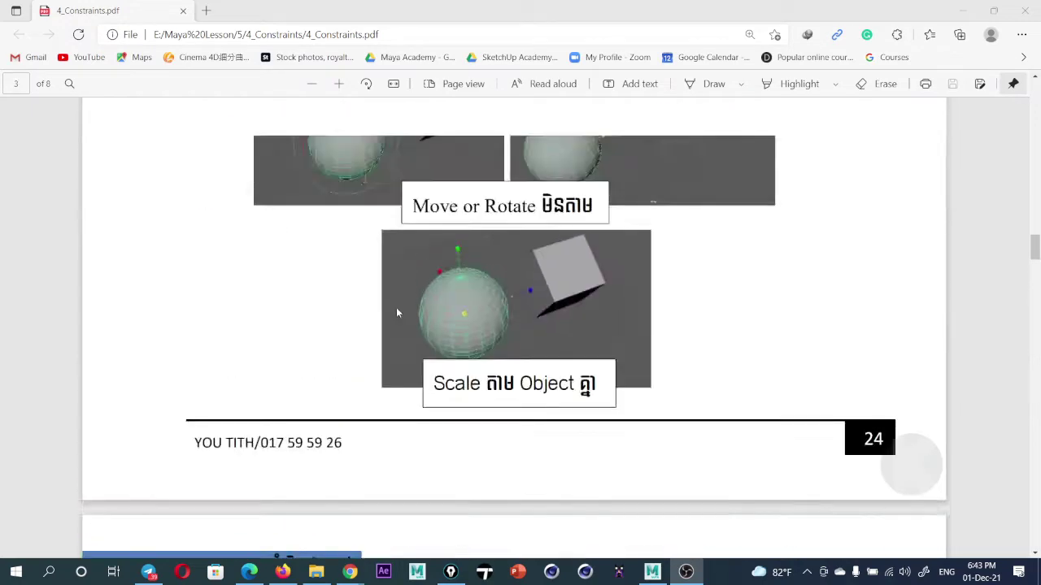
scroll(396, 308, up, 5)
scroll(396, 307, up, 3)
scroll(396, 308, up, 5)
scroll(396, 307, up, 5)
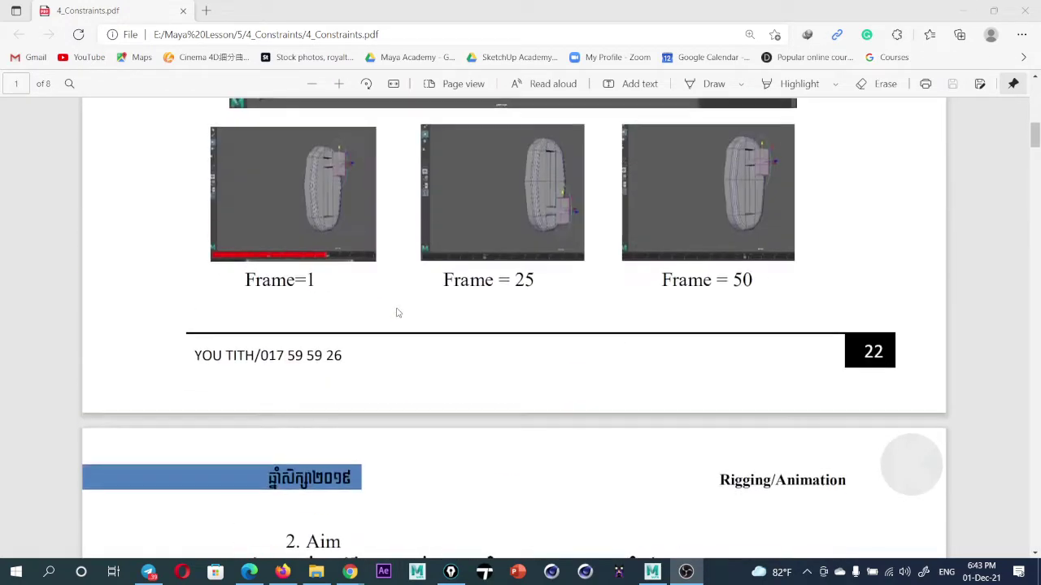
scroll(396, 307, up, 4)
scroll(398, 312, up, 2)
scroll(398, 312, up, 5)
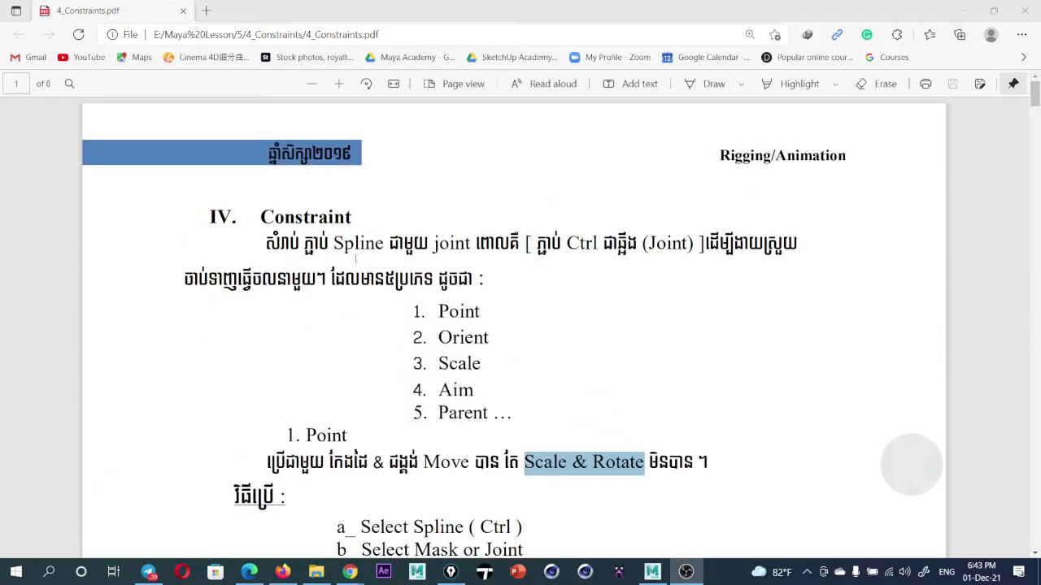
drag(261, 216, 380, 218)
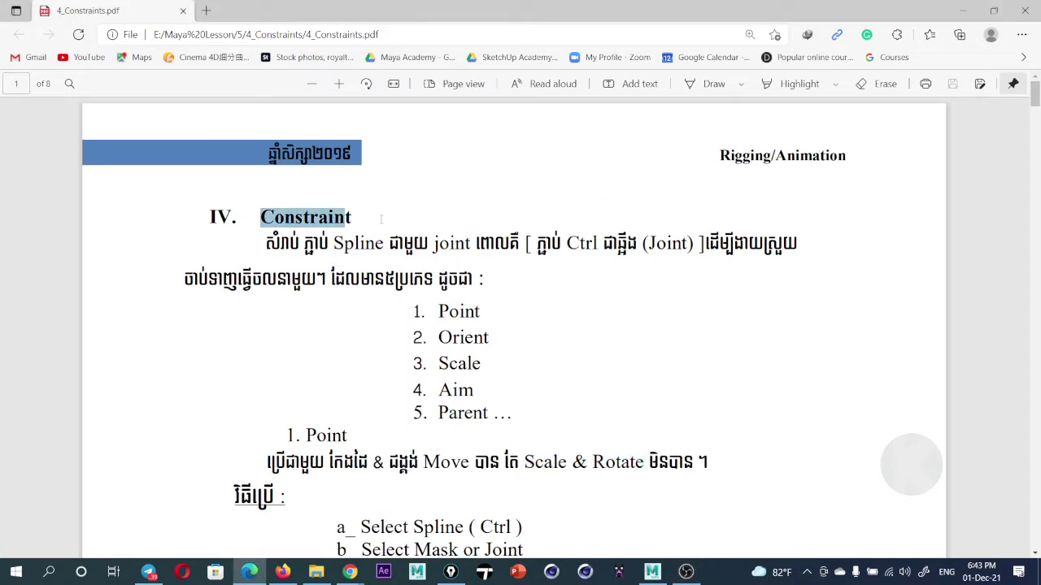
click(332, 243)
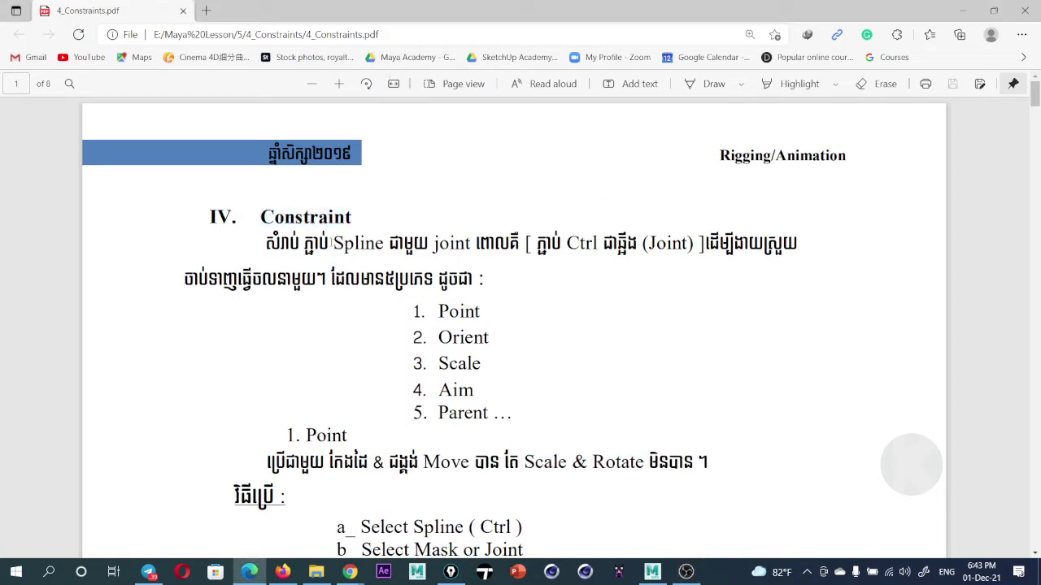
Highlight the intro lines and the five constraint types: Point, Orient, Scale, Aim and Parent
drag(332, 243, 470, 243)
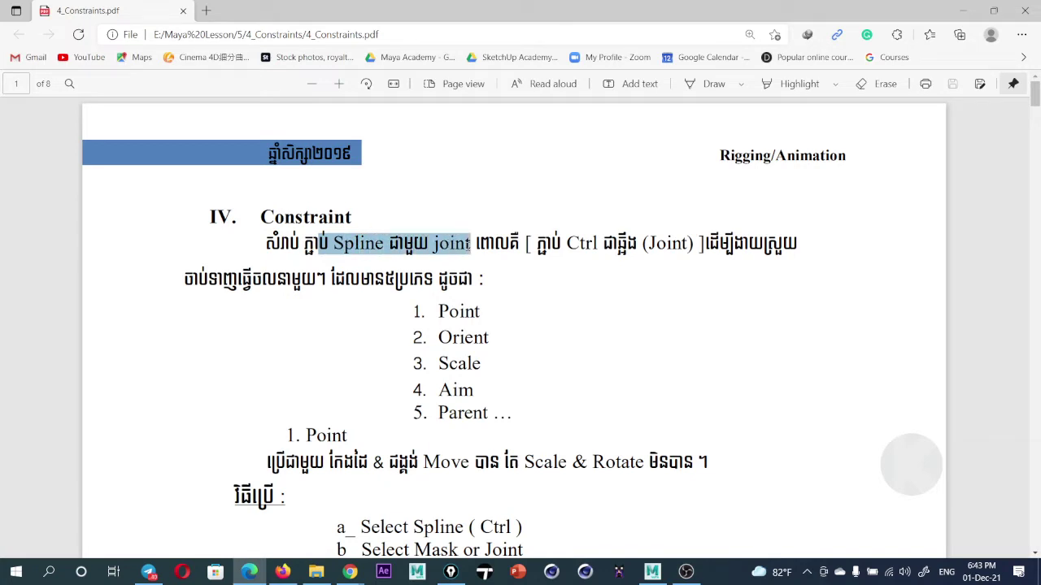
drag(536, 244, 685, 248)
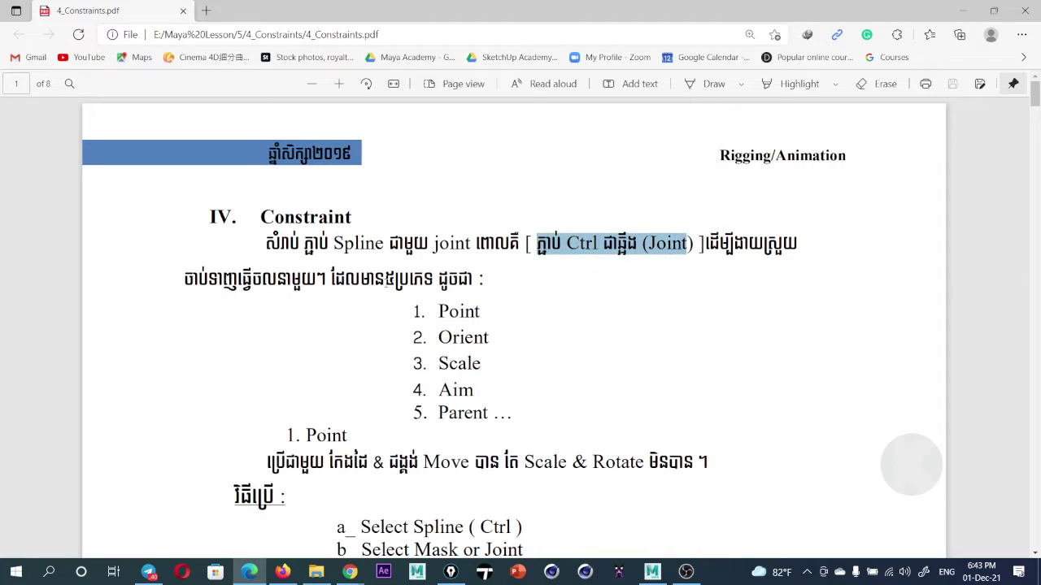
drag(330, 278, 478, 281)
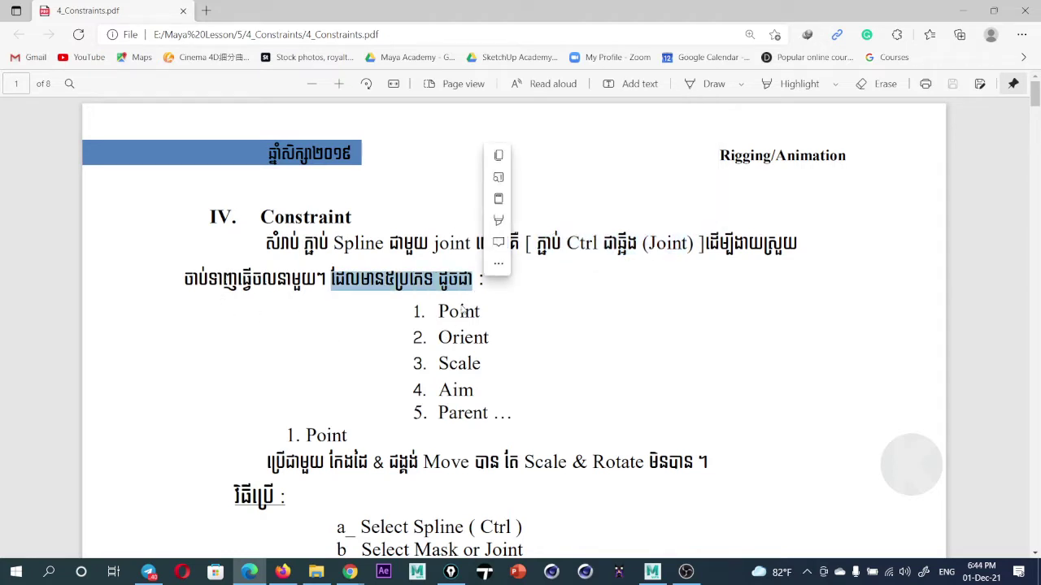
mouse_move(440, 312)
mouse_down()
mouse_move(479, 313)
mouse_move(487, 338)
mouse_move(452, 366)
mouse_move(519, 415)
mouse_up()
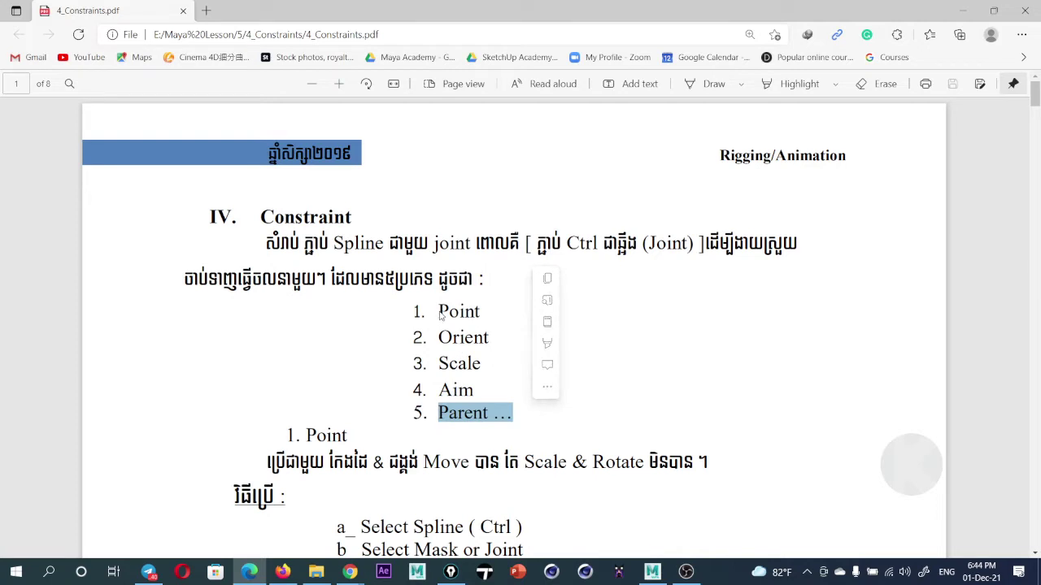
drag(440, 312, 481, 313)
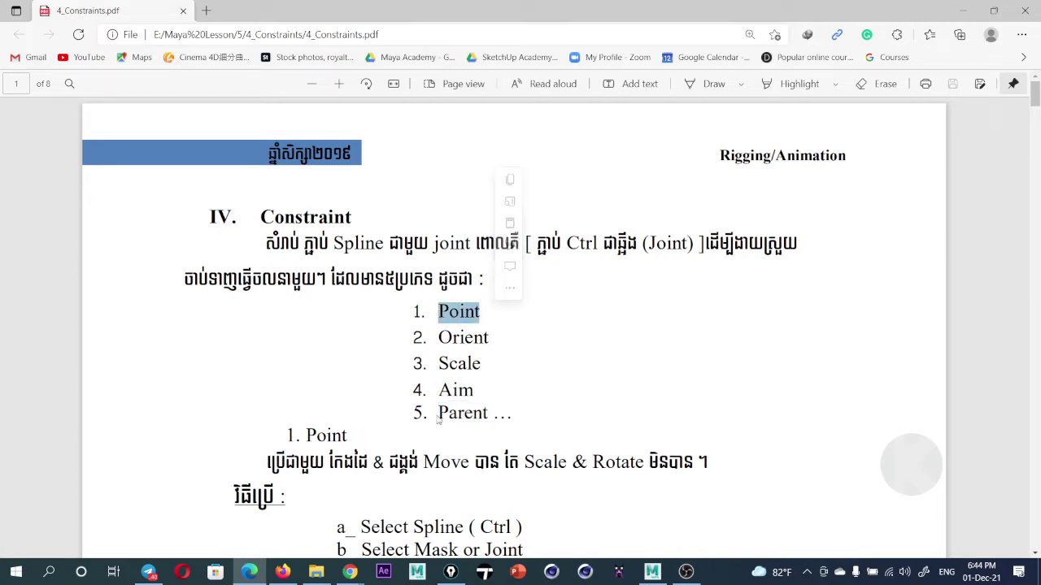
drag(439, 413, 523, 416)
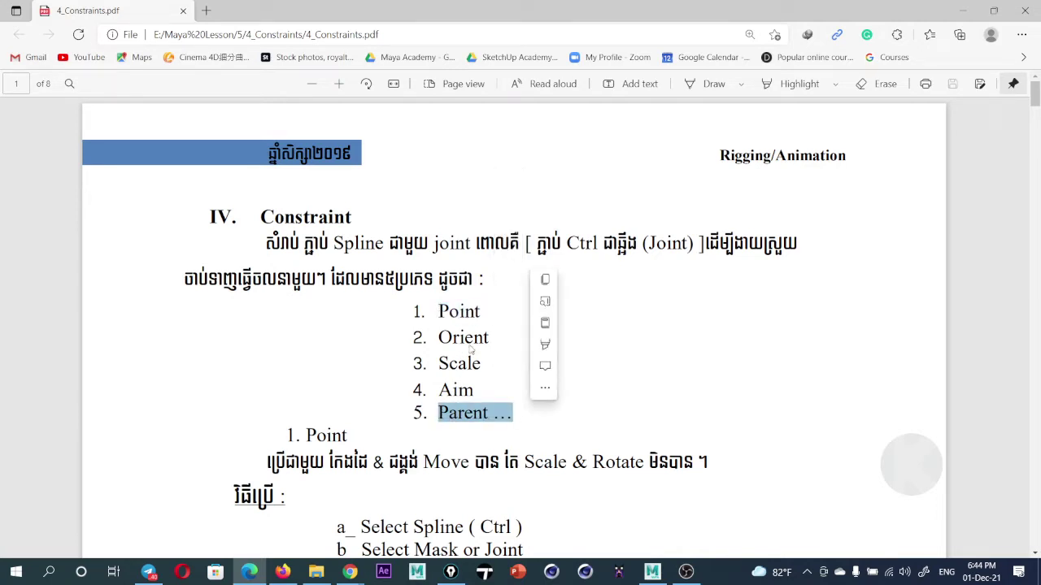
drag(439, 312, 485, 338)
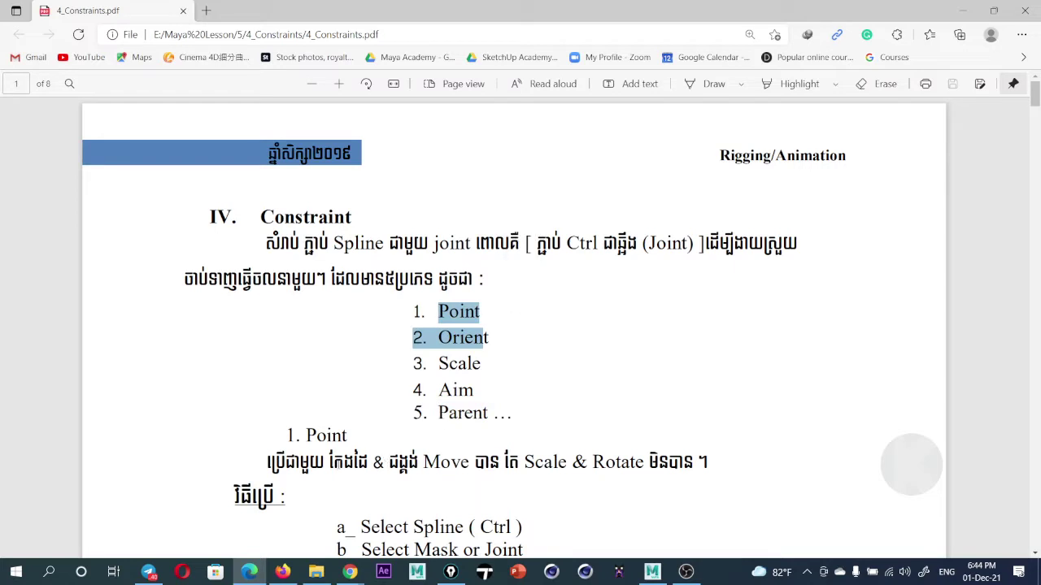
drag(331, 462, 385, 462)
double_click(398, 464)
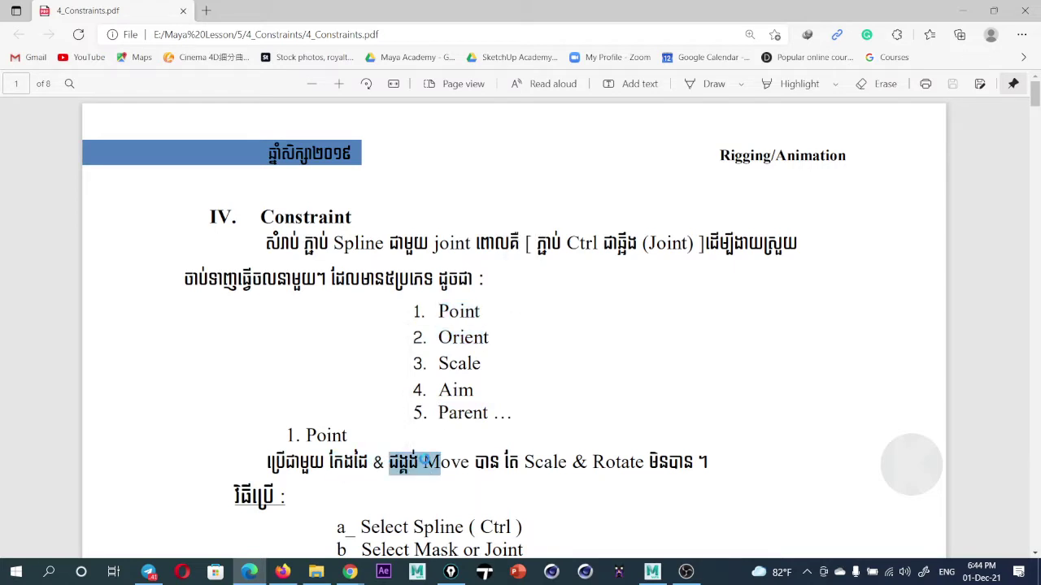
click(455, 412)
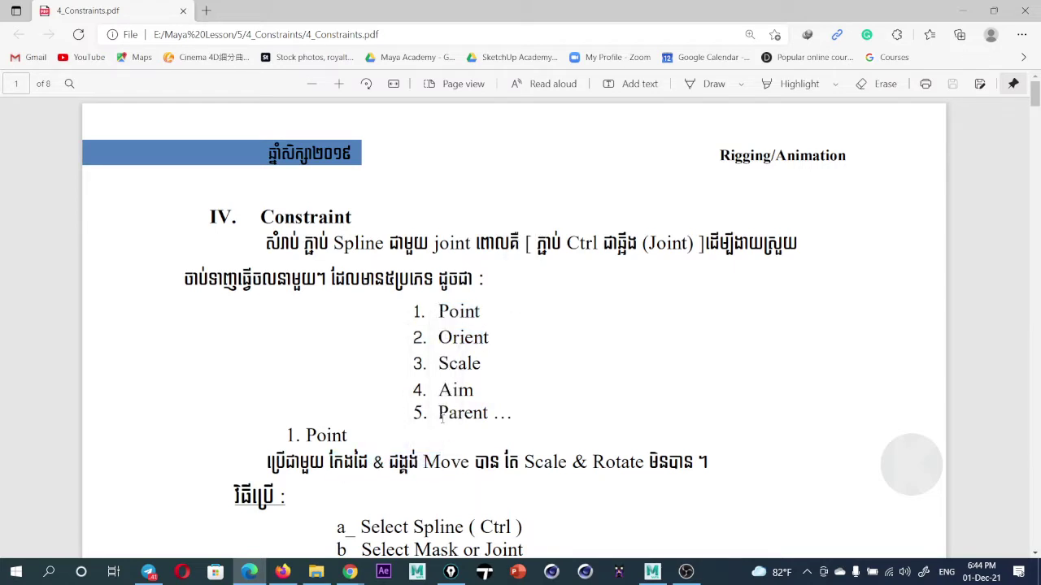
drag(438, 413, 514, 414)
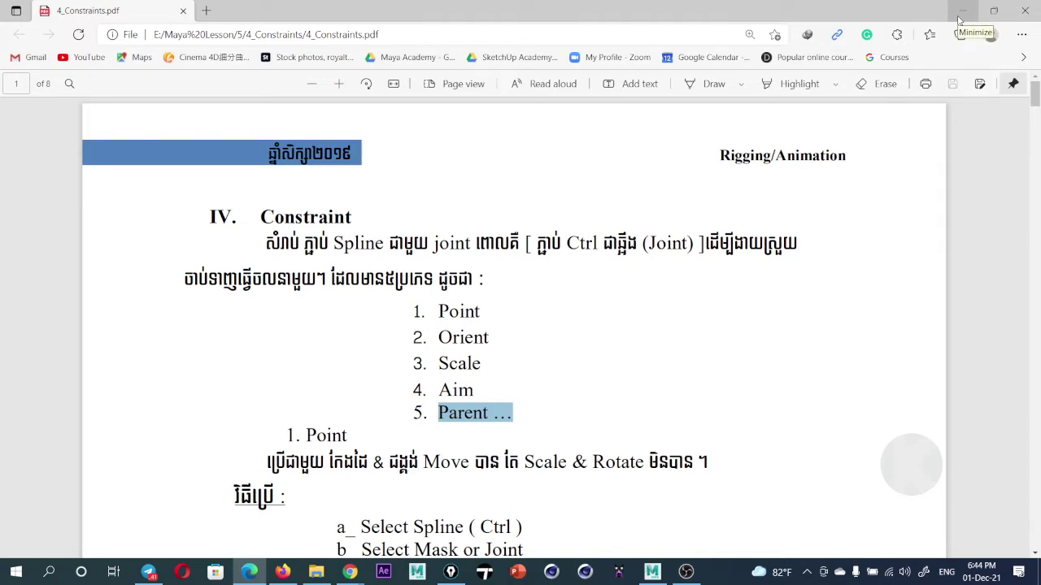
Return to Maya and select and inspect the cylinder pCylinder1 in the test scene
click(959, 18)
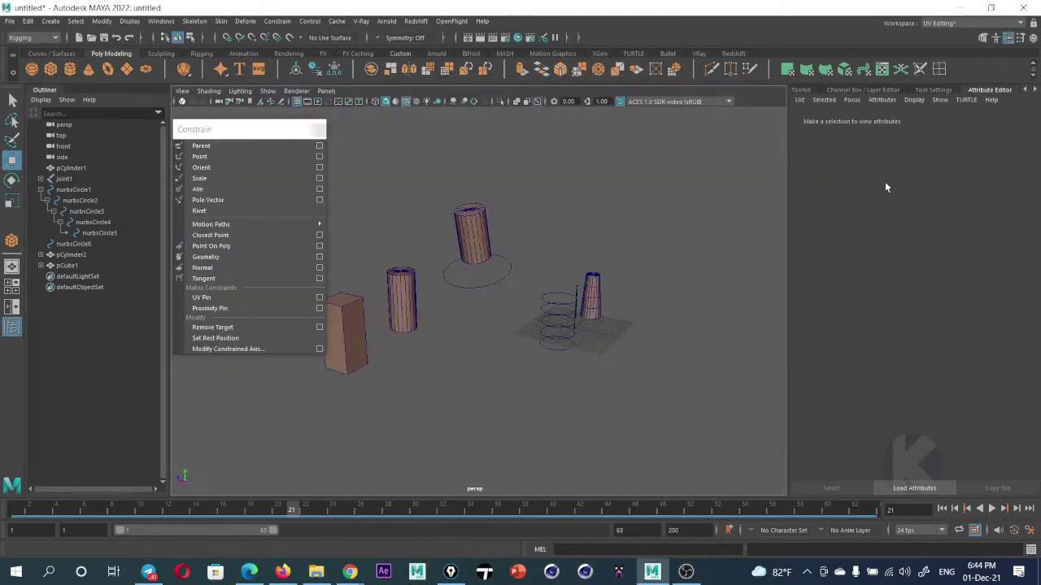
drag(695, 170, 290, 448)
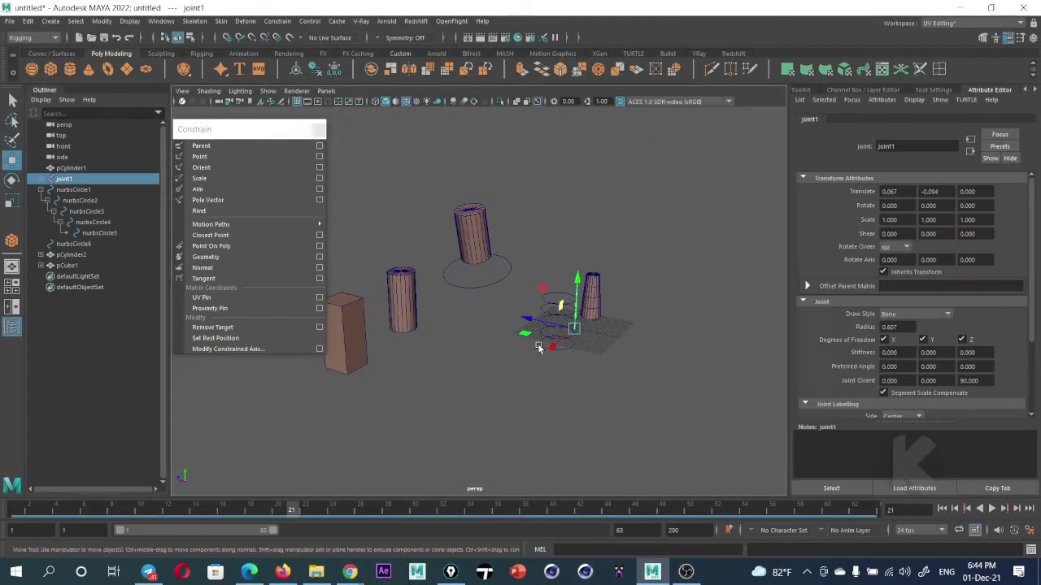
click(623, 202)
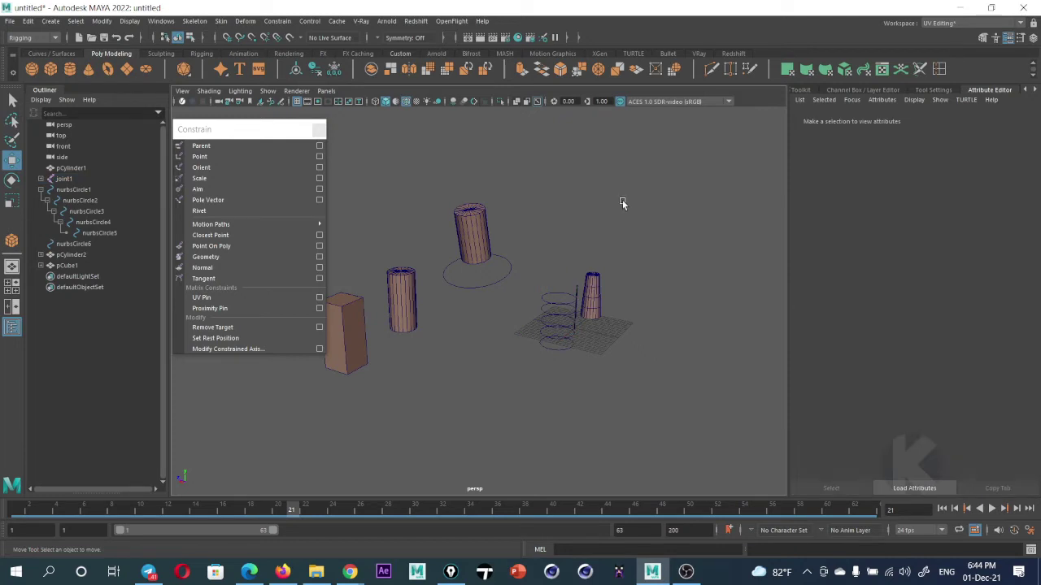
click(594, 302)
scroll(592, 302, up, 3)
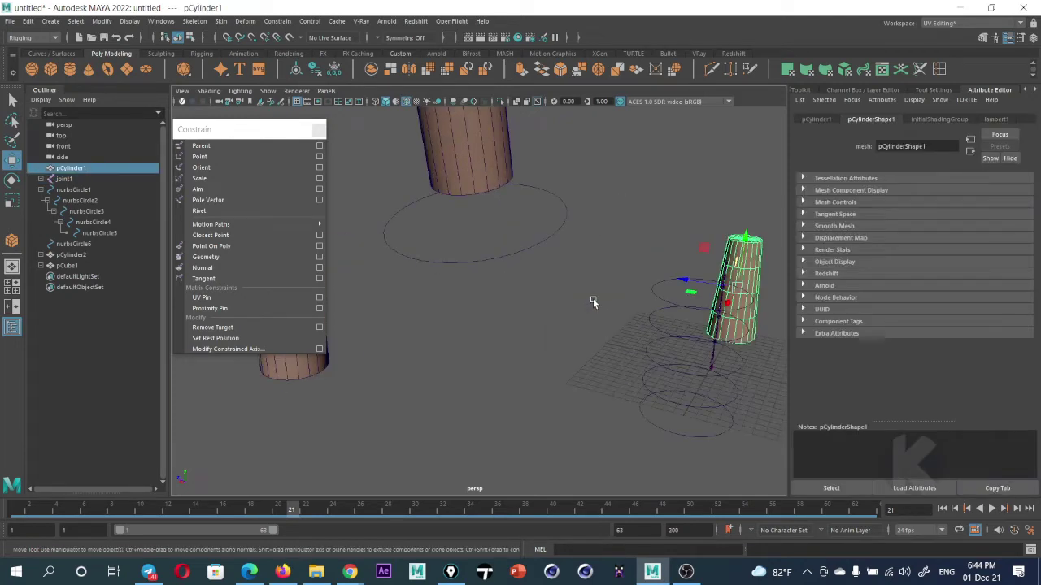
scroll(597, 295, down, 3)
alt+drag(537, 282, 564, 302)
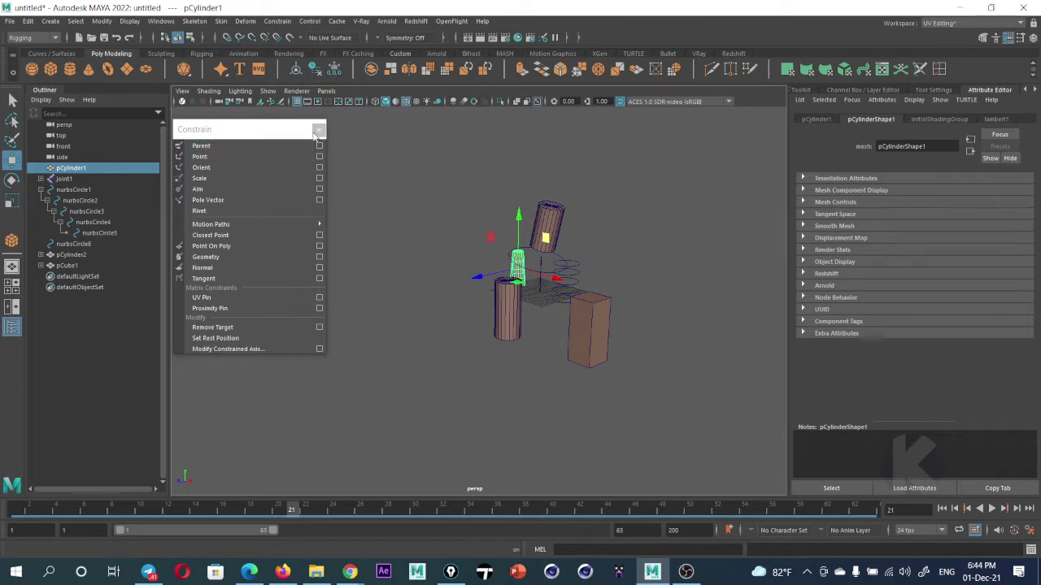
key(Escape)
Keep the Rigging menu set active, close the Constrain list, and select joint1
click(42, 39)
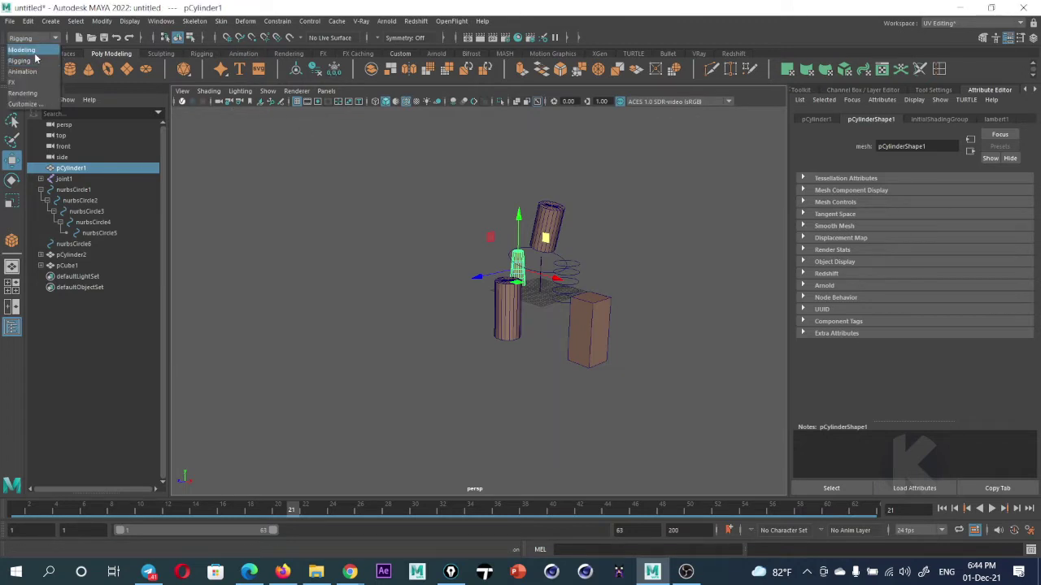
click(20, 60)
click(274, 21)
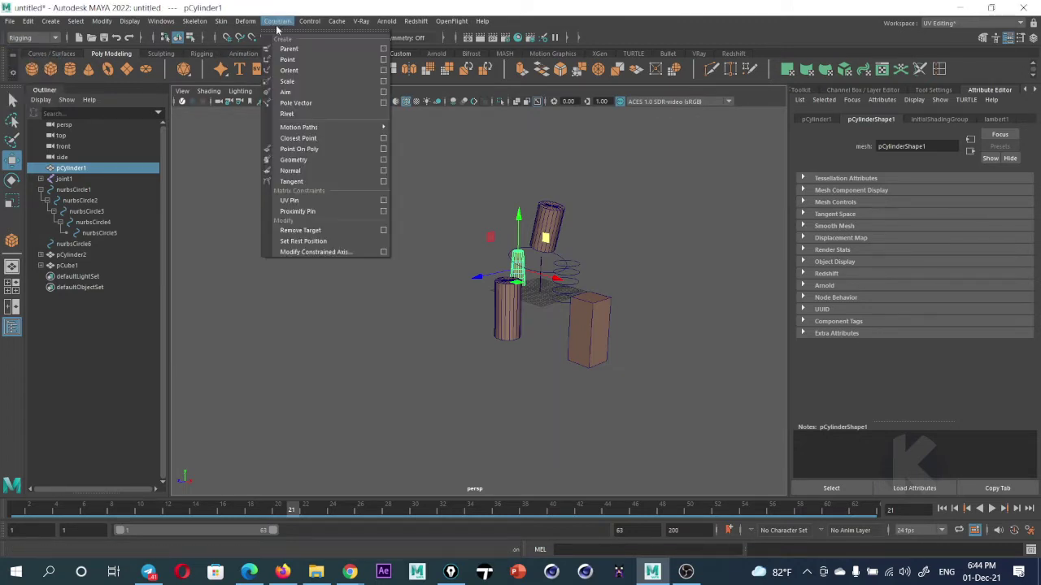
click(305, 59)
click(633, 237)
drag(704, 161, 391, 459)
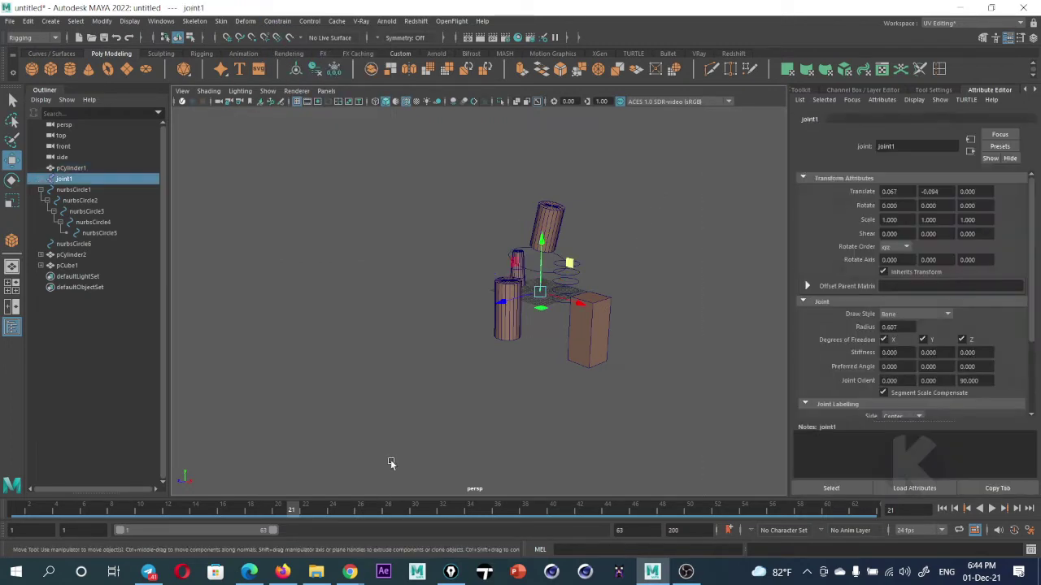
Start a new scene without saving the untitled one
key(ctrl+n)
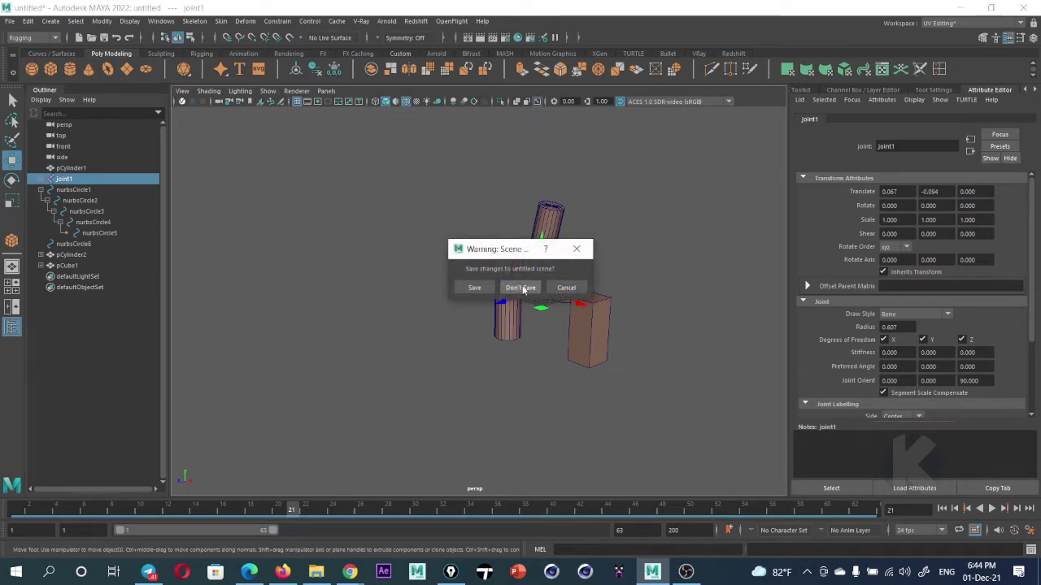
click(521, 288)
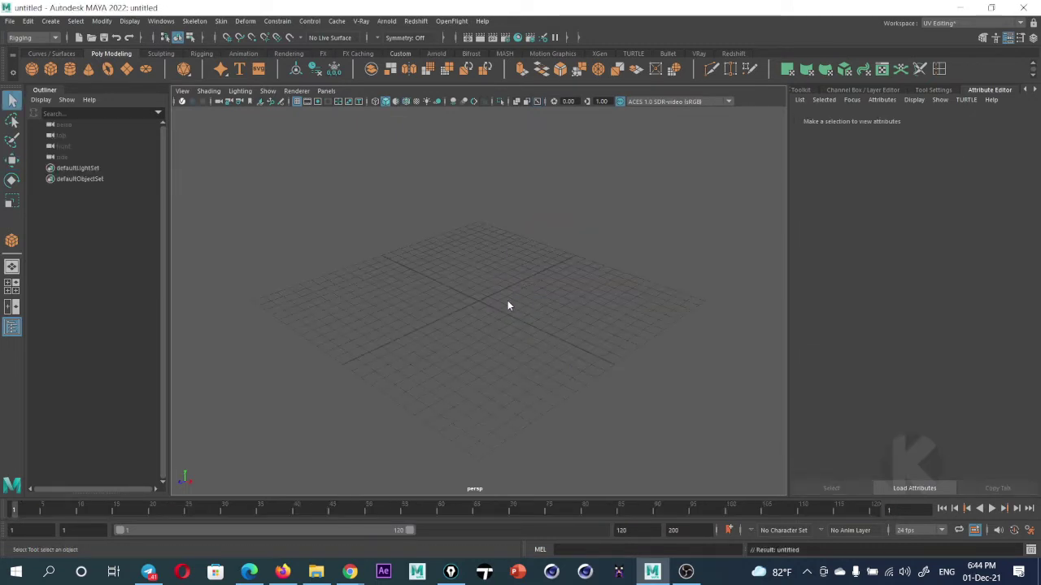
alt+drag(507, 306, 479, 302)
scroll(470, 354, up, 3)
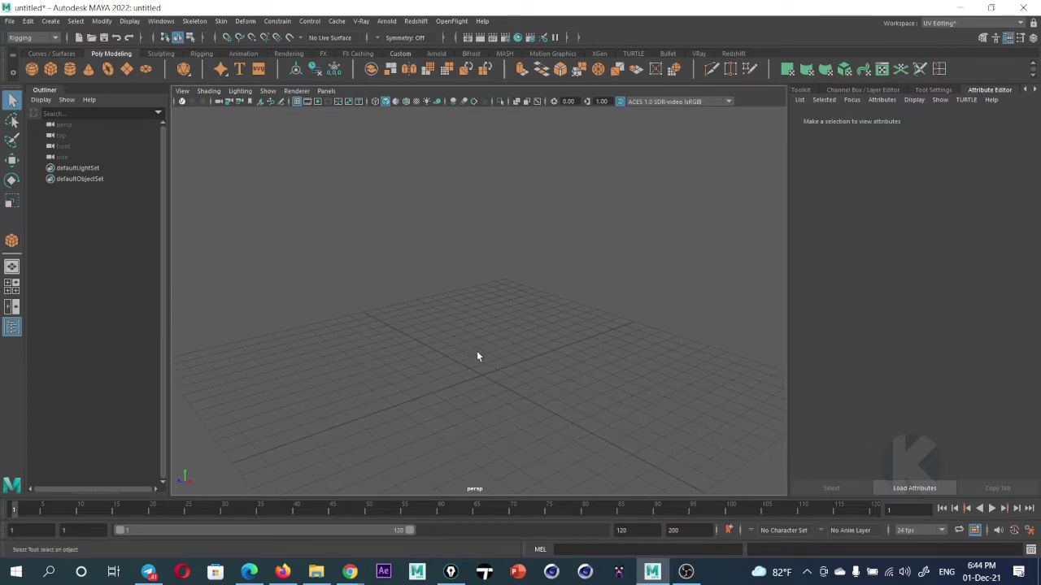
Draw a tall interactive polygon cube, pCube1, on the grid
click(51, 70)
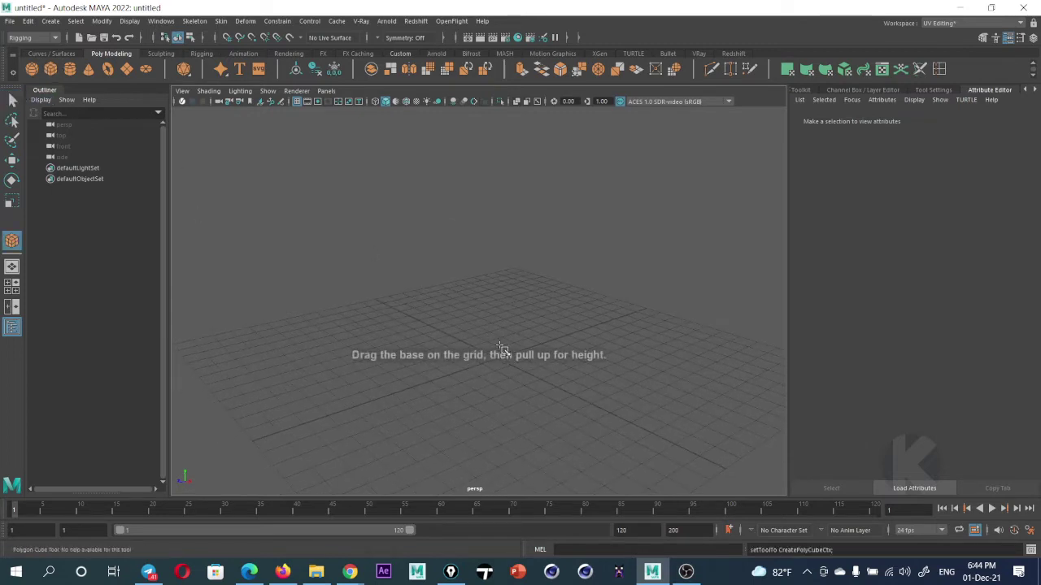
mouse_move(502, 348)
mouse_down()
mouse_move(487, 360)
mouse_move(495, 370)
mouse_up()
mouse_move(494, 370)
mouse_down()
mouse_move(522, 152)
mouse_move(509, 146)
mouse_up()
mouse_move(488, 269)
alt+mouse_down()
mouse_move(474, 324)
mouse_move(578, 323)
mouse_move(479, 323)
alt+mouse_up()
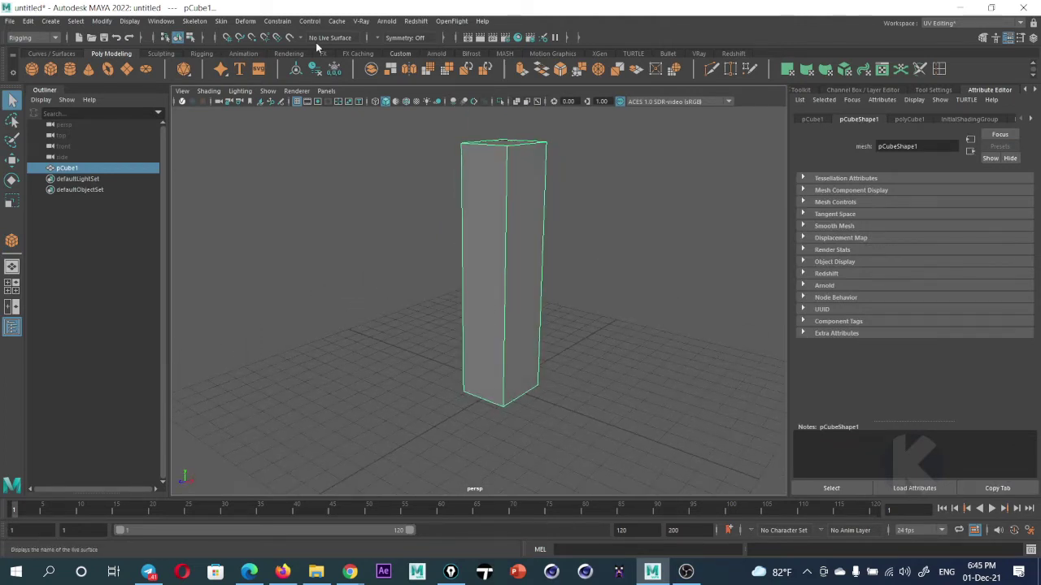
Insert two edge loops into the box, near the bottom and across the middle
shift+right_click(534, 252)
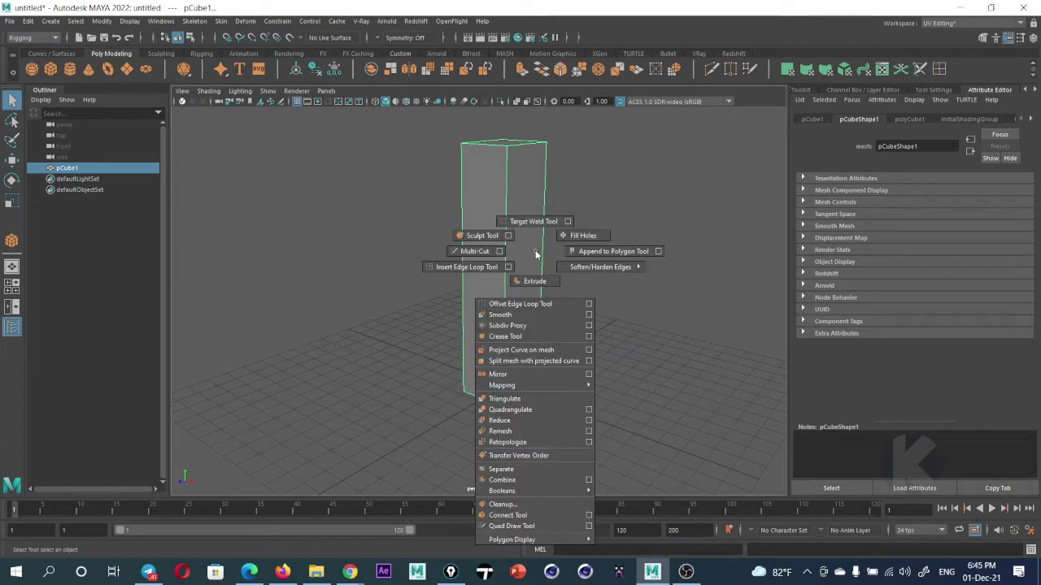
shift+right_drag(535, 254, 465, 267)
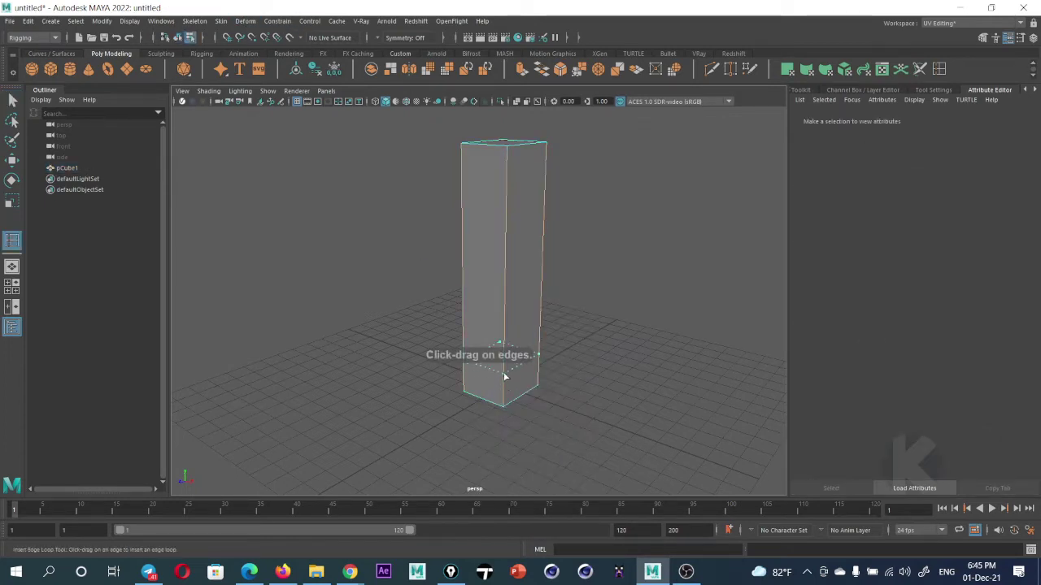
click(504, 374)
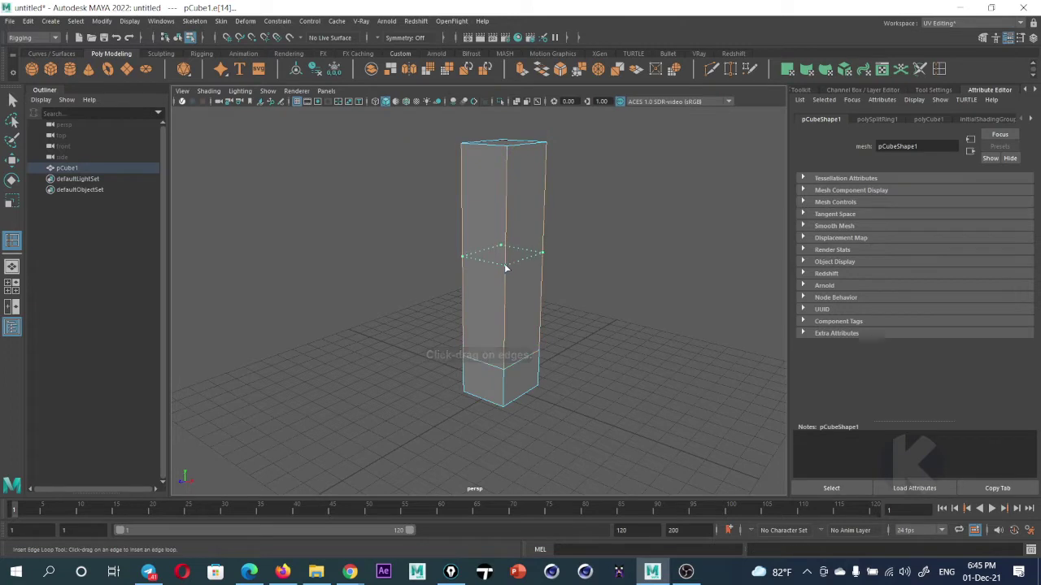
click(505, 268)
key(w)
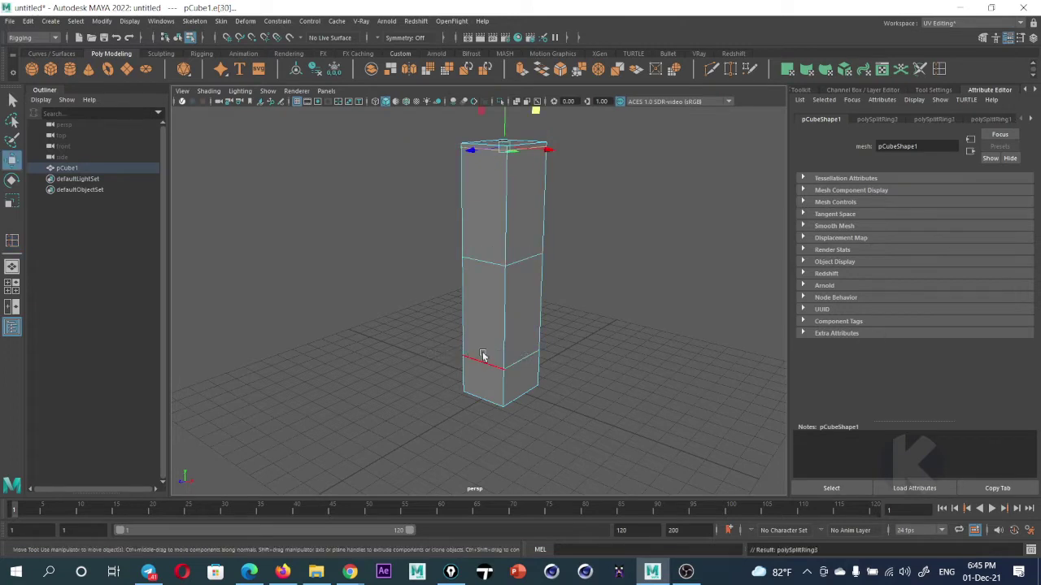
Extrude the bottom front face forward into a foot and return to object mode
right_drag(492, 274, 495, 303)
click(474, 388)
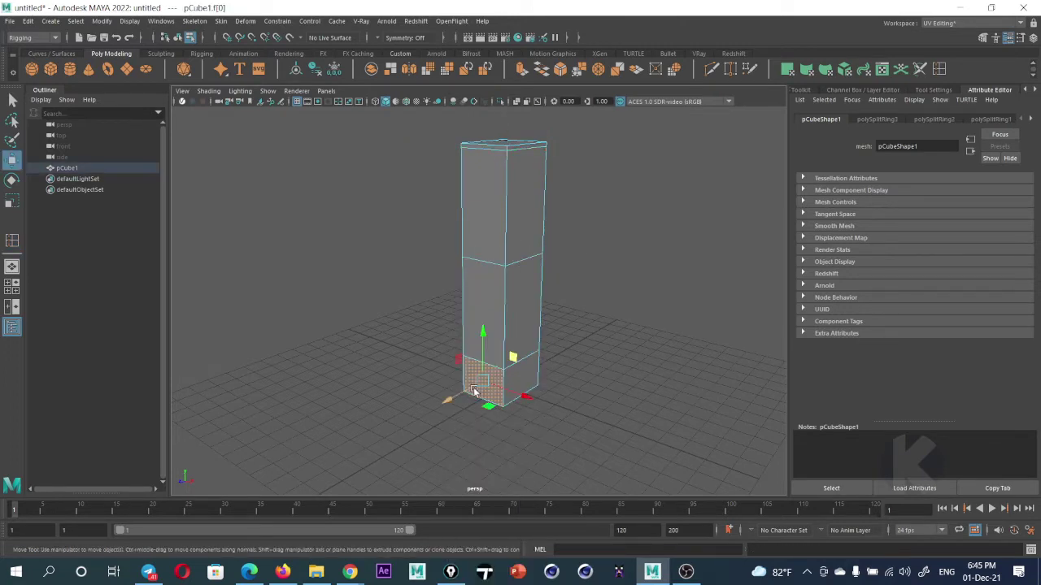
key(ctrl+e)
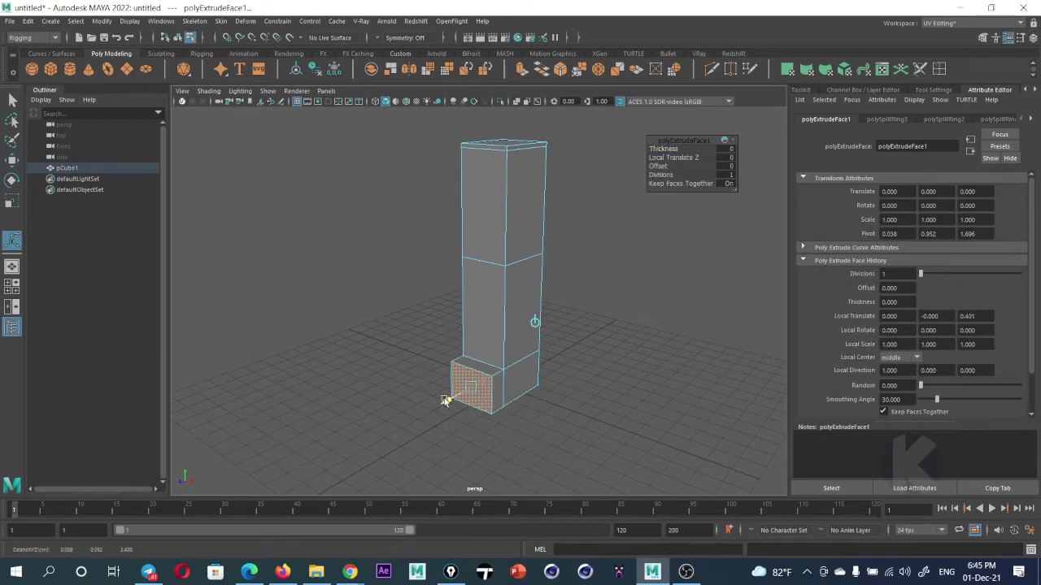
drag(458, 396, 395, 420)
key(w)
right_drag(506, 335, 552, 276)
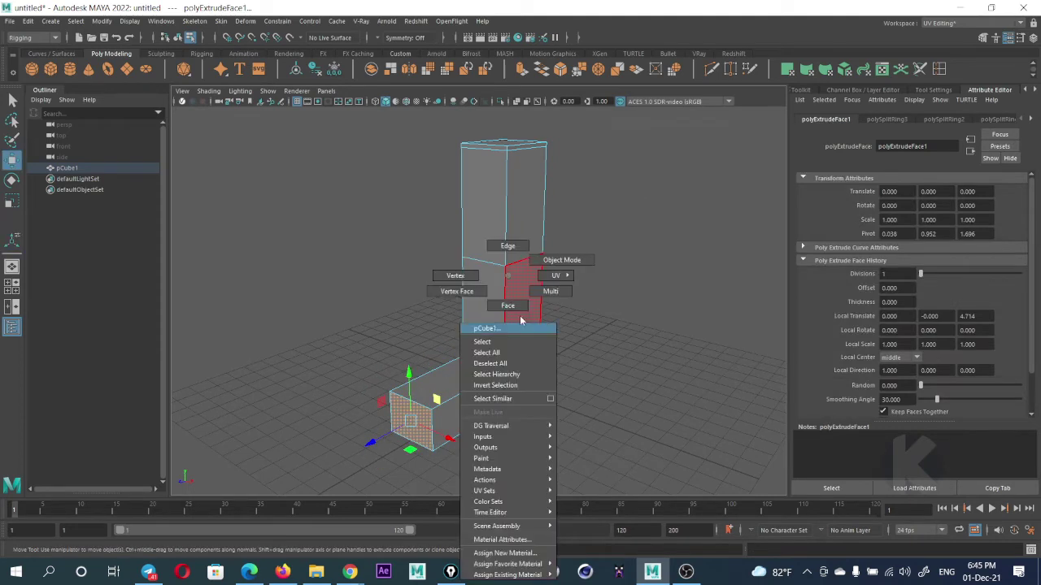
Preview the boot smoothed and select the upper-leg edge loop as vertices
key(3)
click(628, 243)
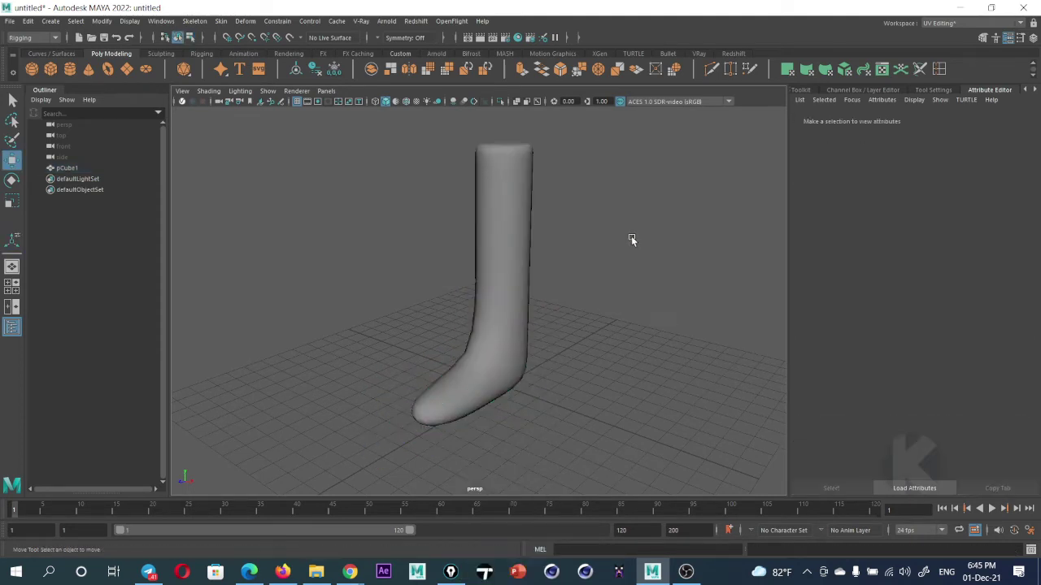
alt+drag(632, 239, 588, 295)
click(499, 257)
right_drag(499, 258, 448, 240)
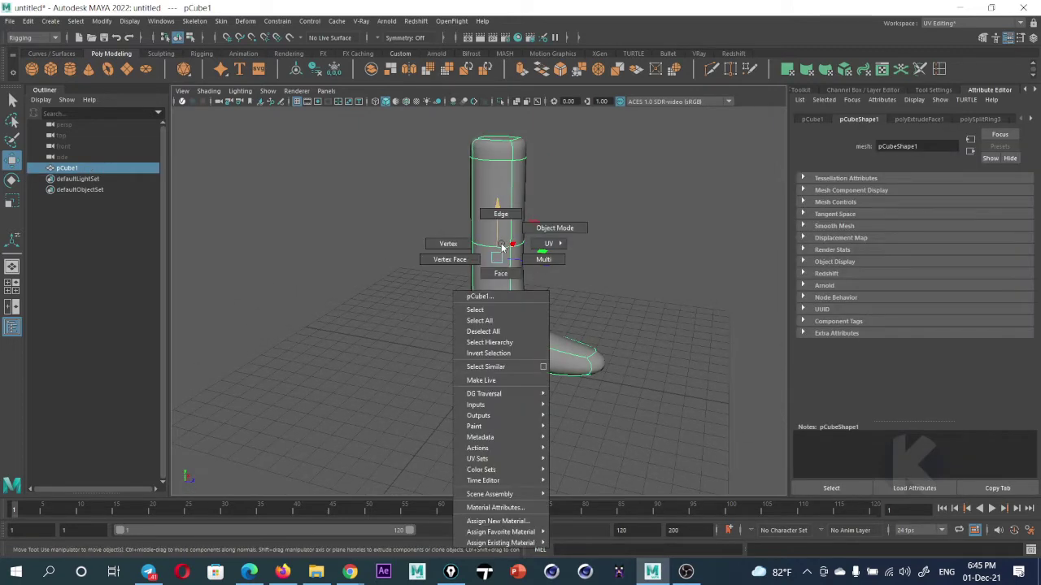
drag(572, 221, 425, 263)
key(F9)
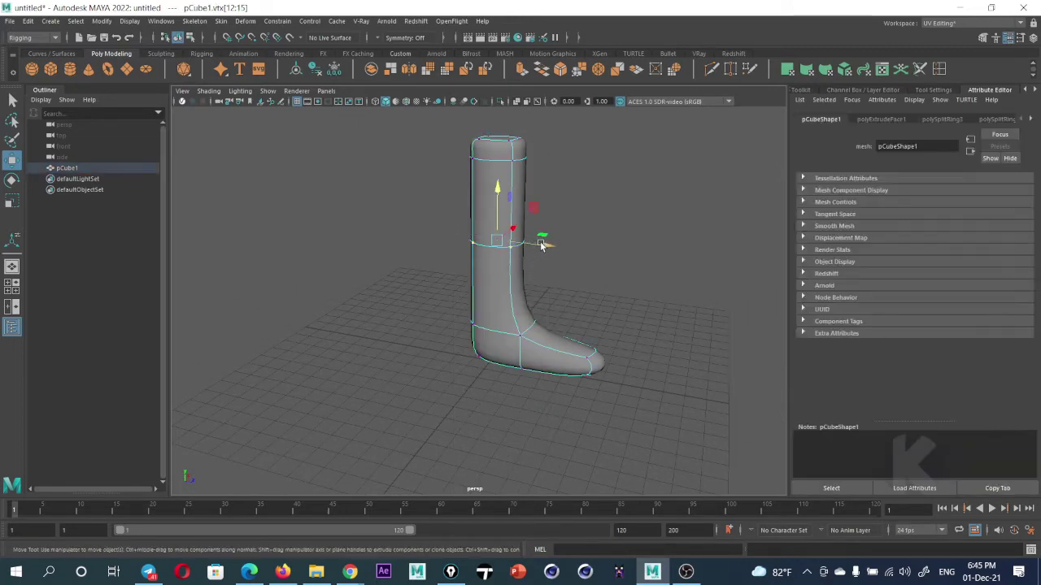
Switch the viewport to the right side view with the boot centred
mouse_move(530, 257)
alt+mouse_down()
mouse_move(445, 303)
mouse_move(512, 274)
alt+mouse_up()
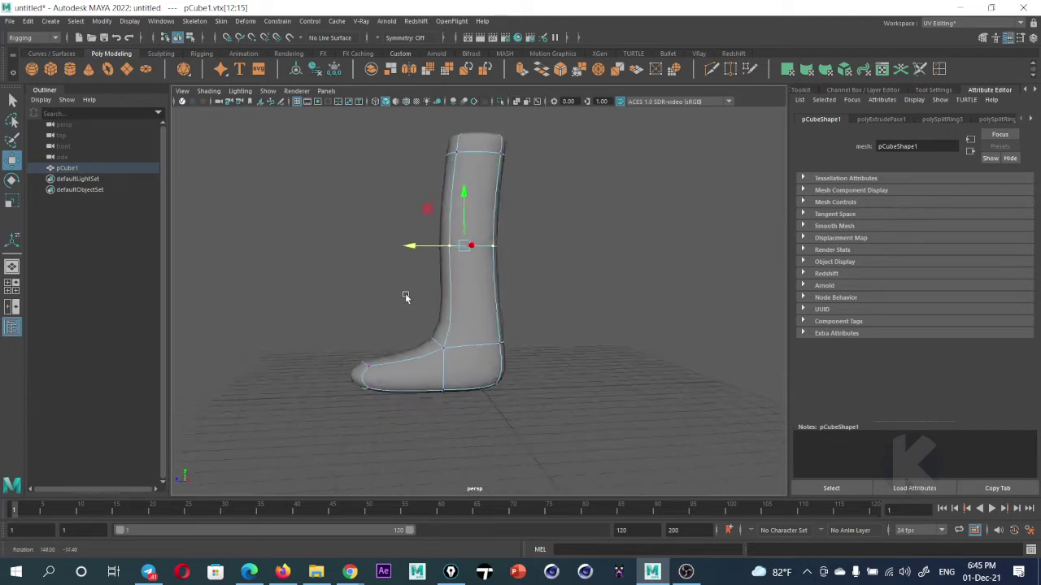
right_drag(512, 275, 579, 258)
click(579, 258)
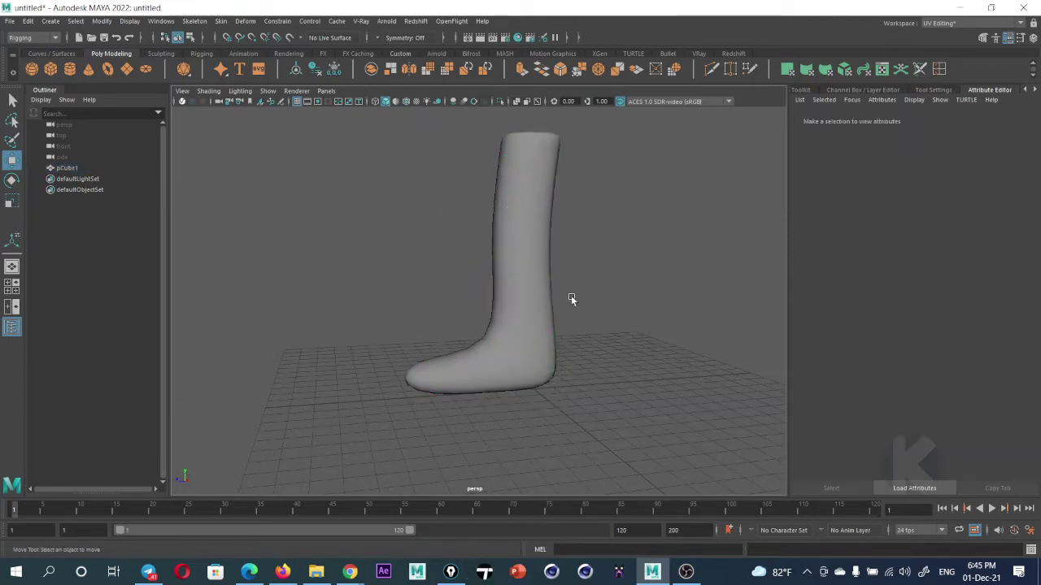
key(space)
drag(499, 345, 543, 342)
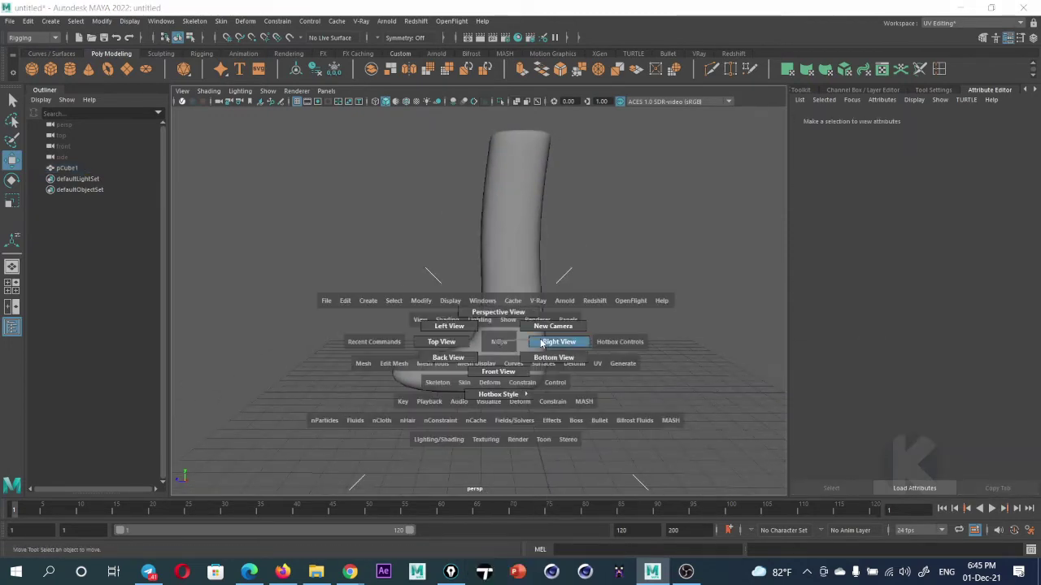
mouse_move(542, 343)
alt+middle_down()
mouse_move(494, 395)
mouse_move(498, 411)
mouse_move(502, 401)
alt+middle_up()
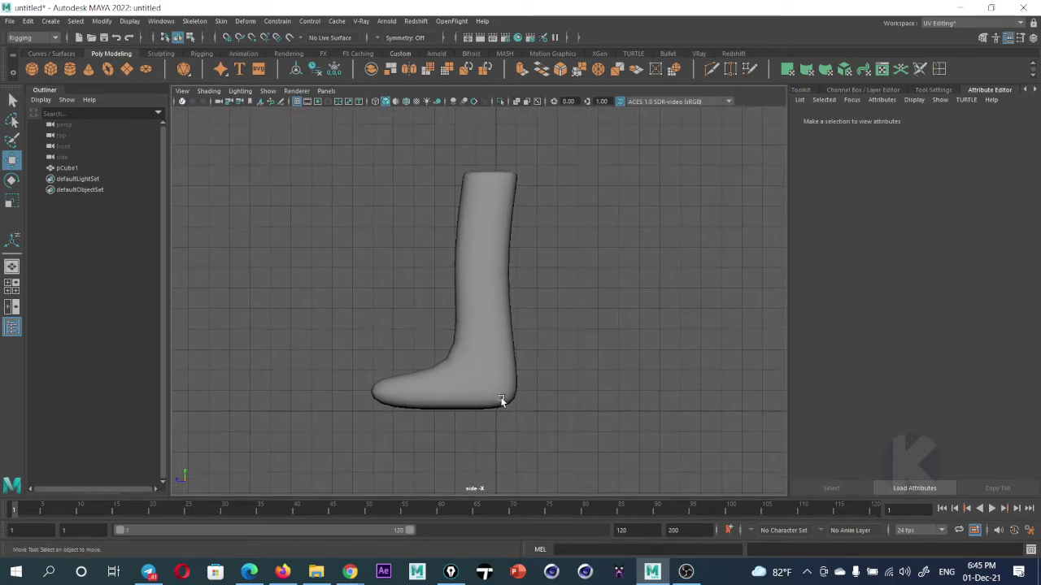
click(227, 23)
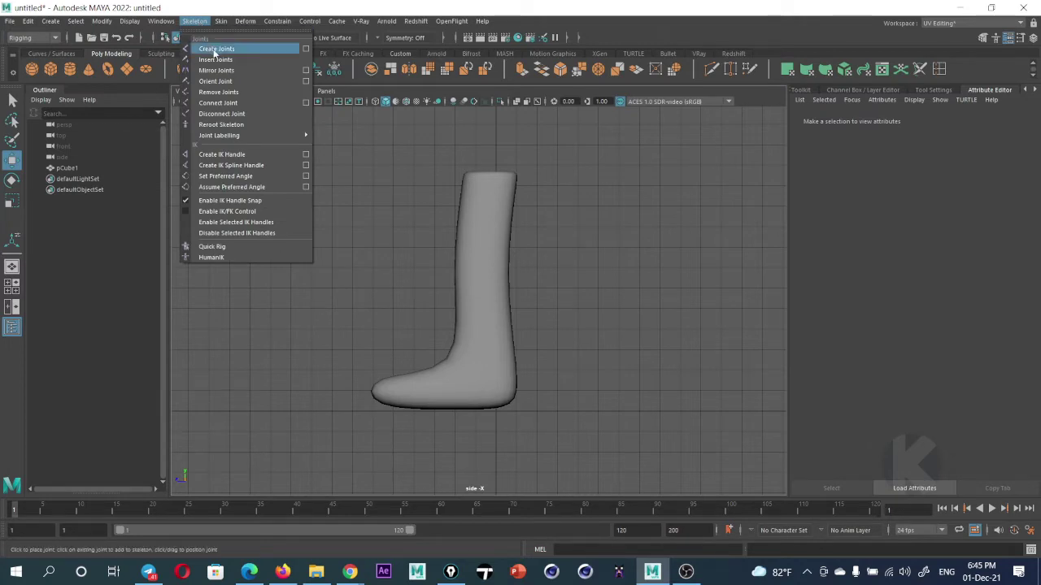
Place two trial joints in the leg with Create Joints, then undo them
click(216, 48)
click(491, 176)
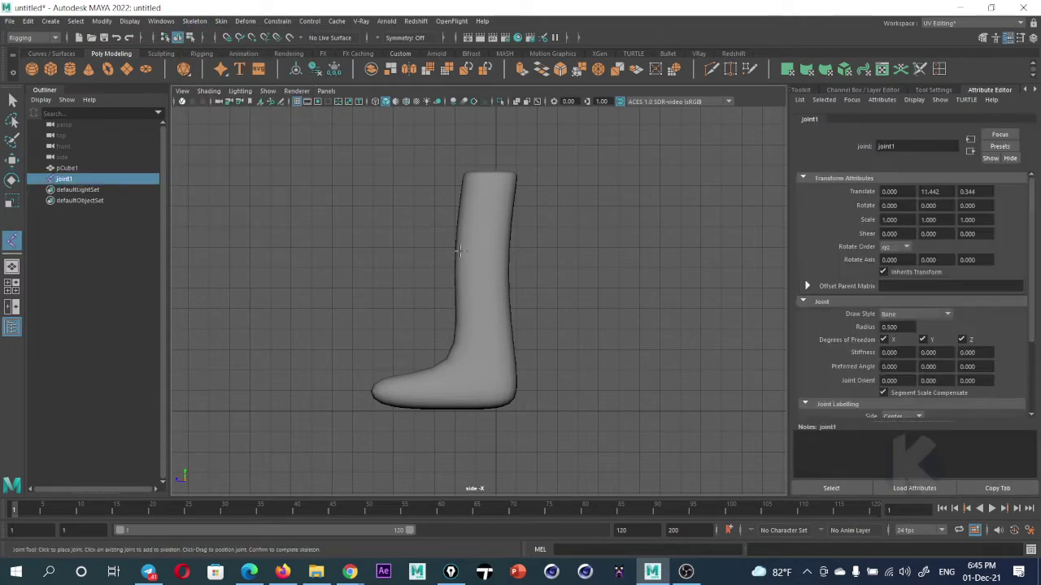
click(472, 286)
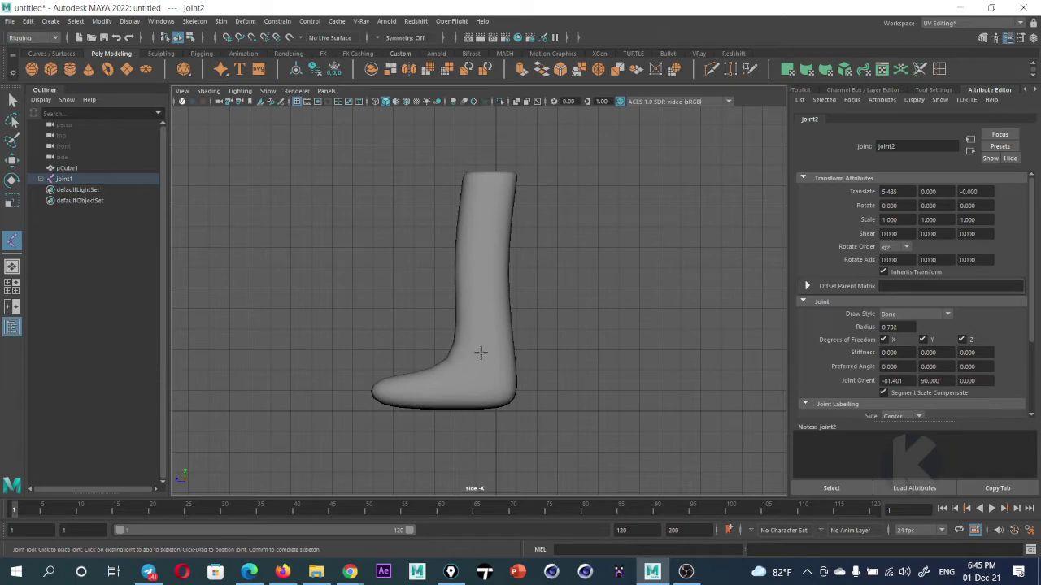
key(ctrl+z)
key(ctrl+z)
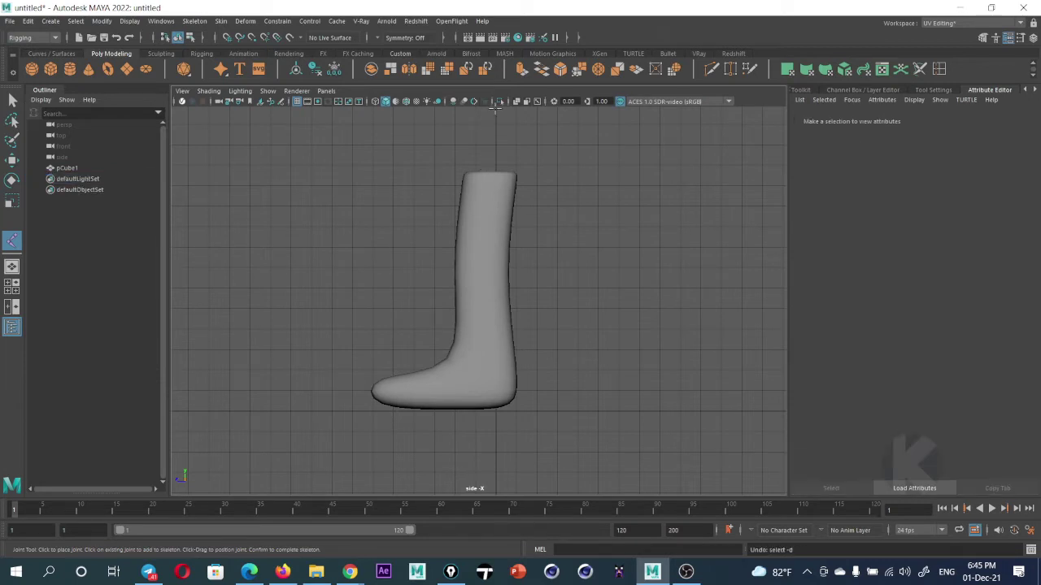
key(w)
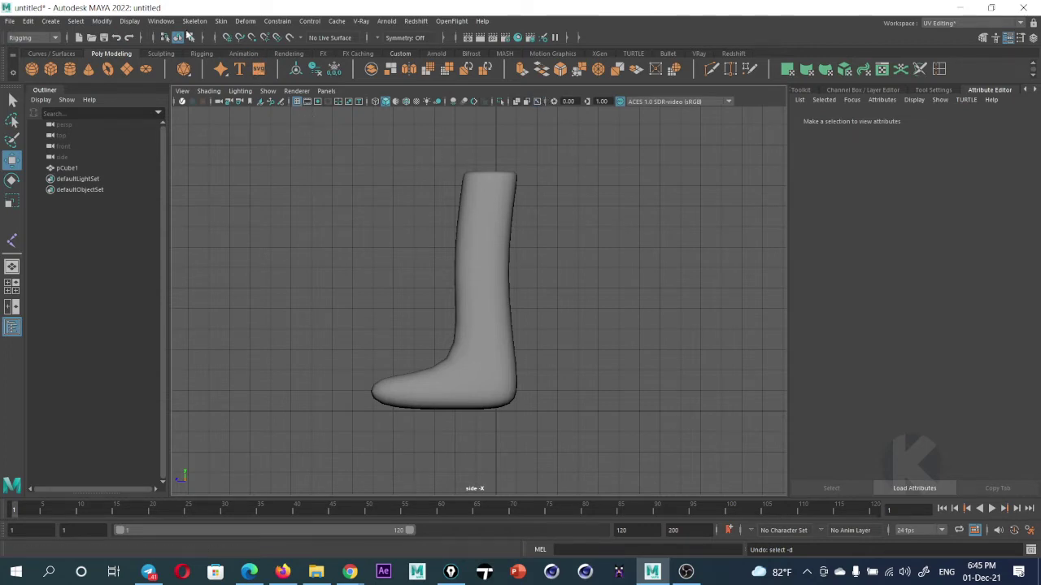
From the Rigging shelf, place a test joint, toggle Isolate Select, then delete the joint
click(201, 54)
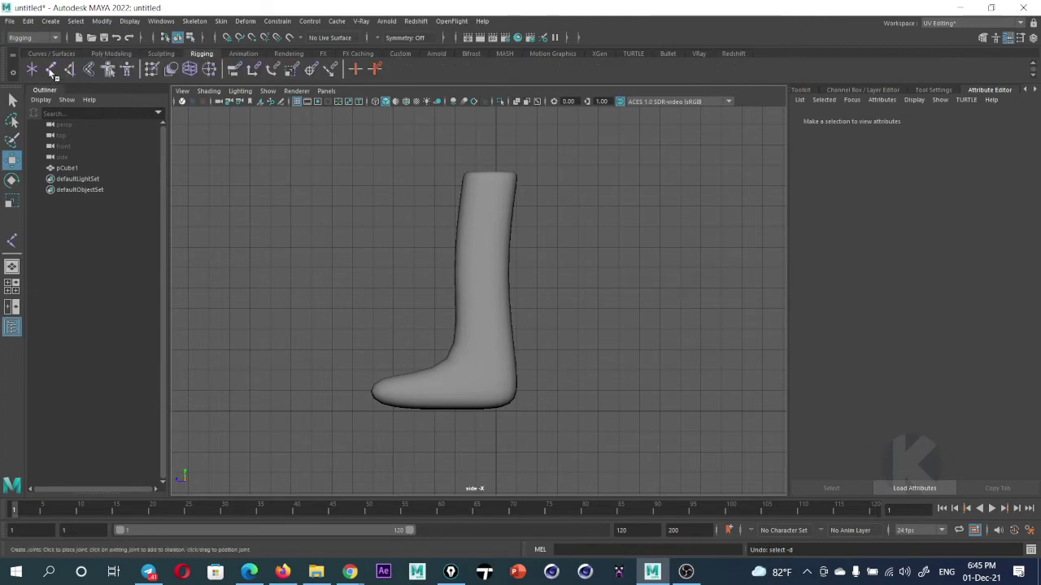
click(32, 68)
click(487, 173)
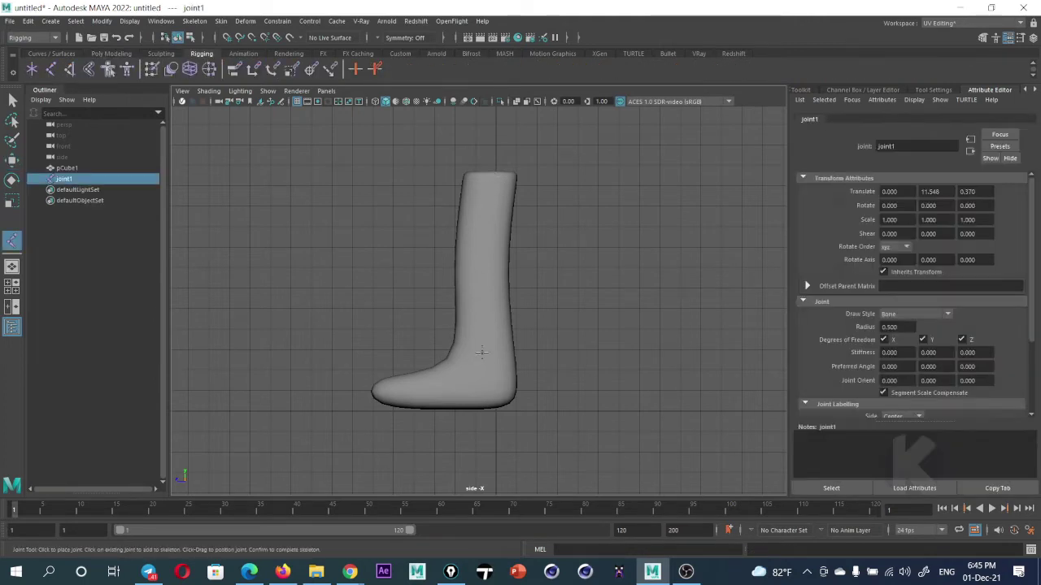
key(w)
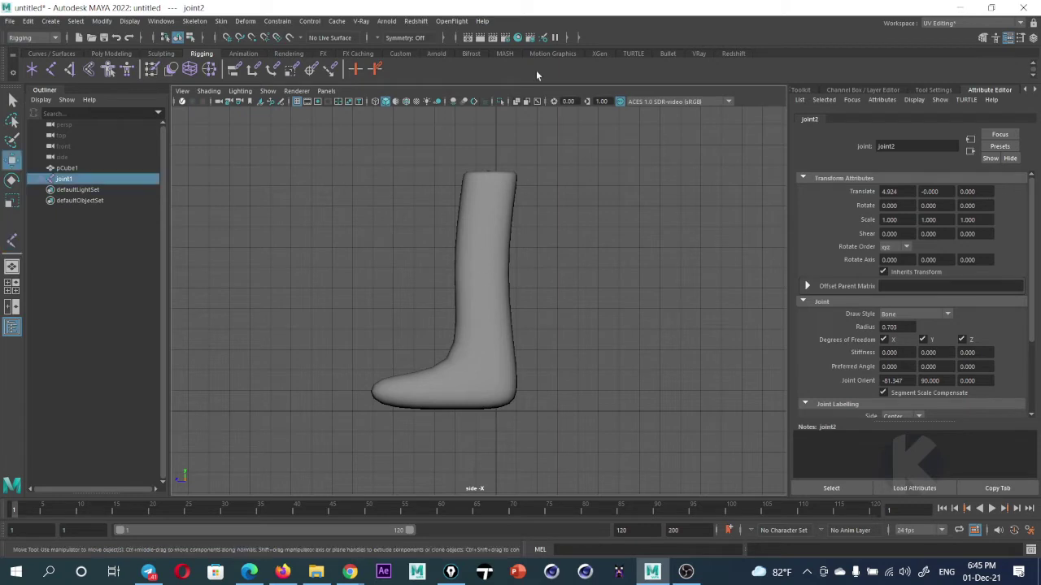
click(500, 102)
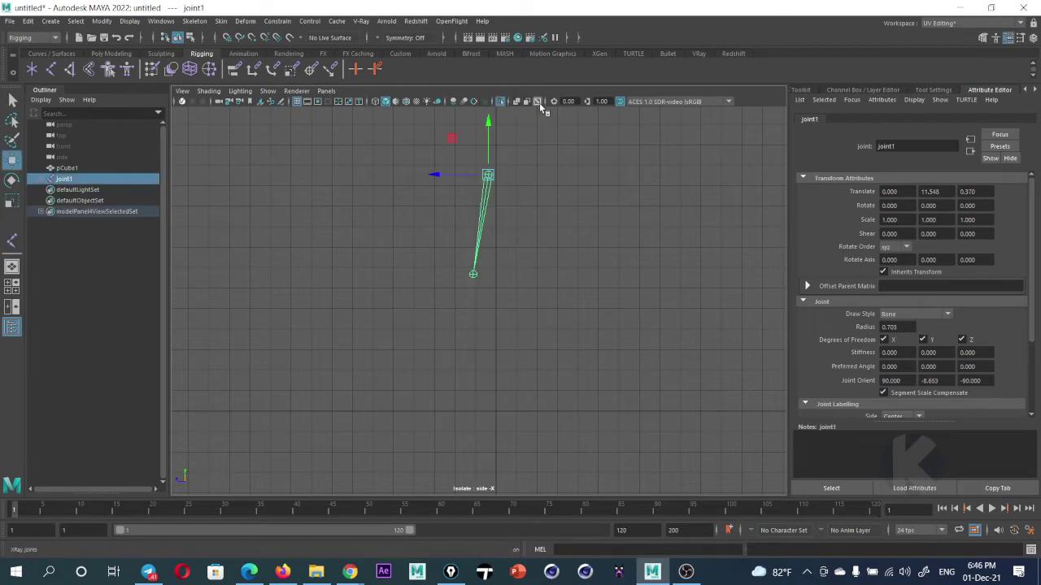
click(500, 102)
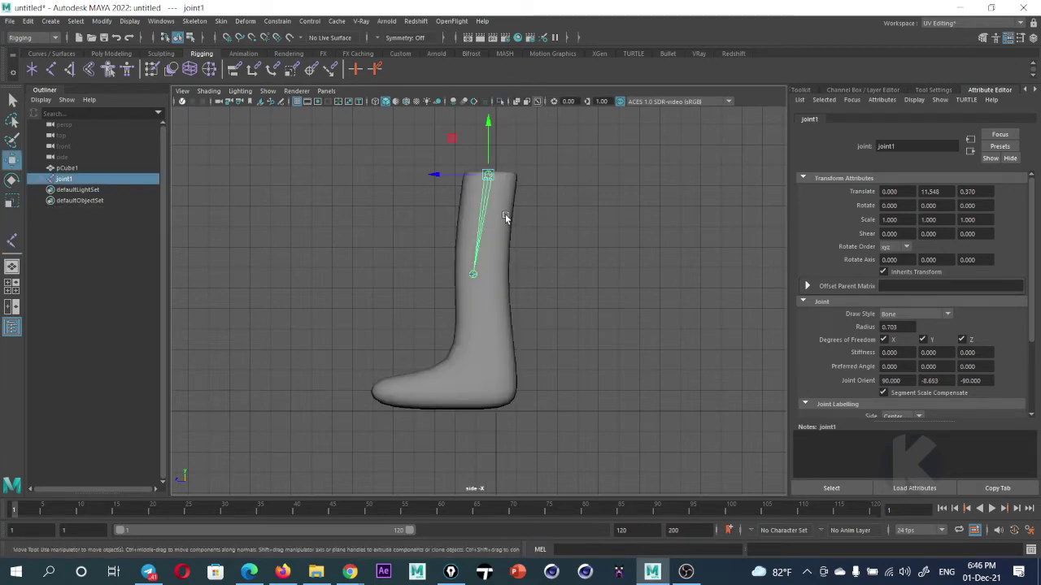
key(Delete)
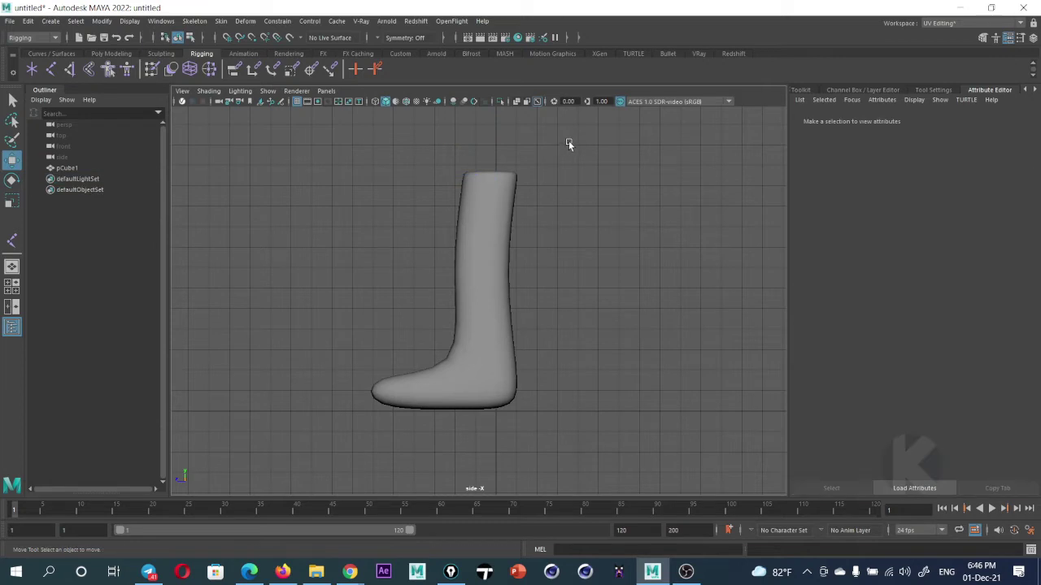
Place hip, knee, ankle and toe joints through the boot, then select the ankle joint
click(51, 69)
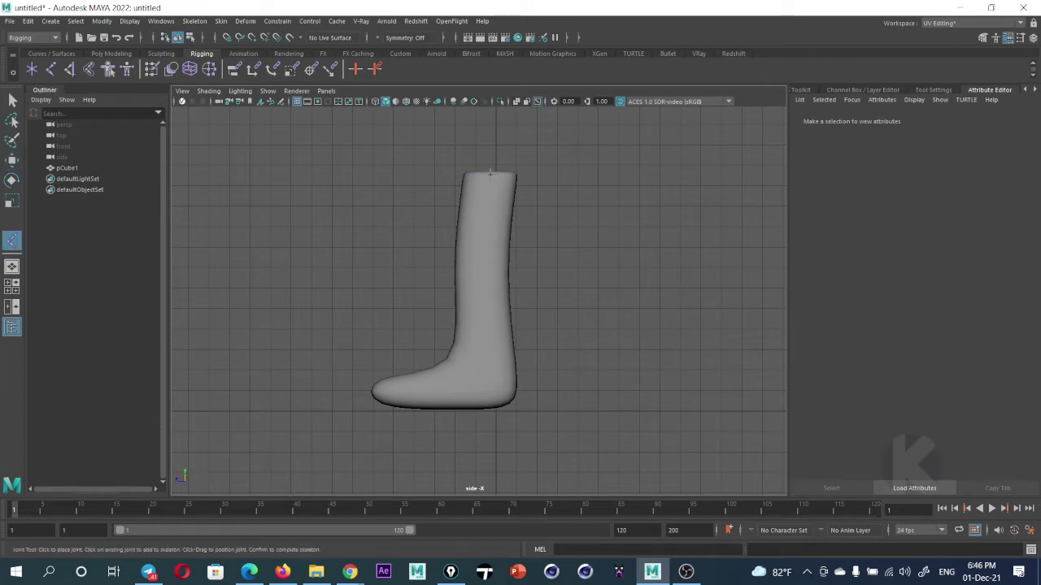
click(489, 173)
click(473, 282)
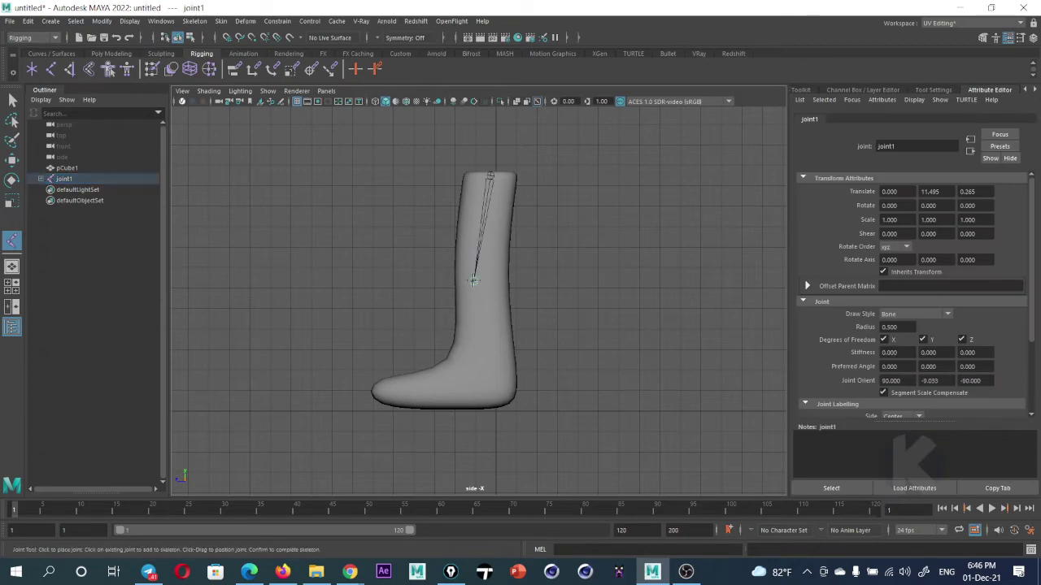
click(481, 382)
click(388, 396)
key(w)
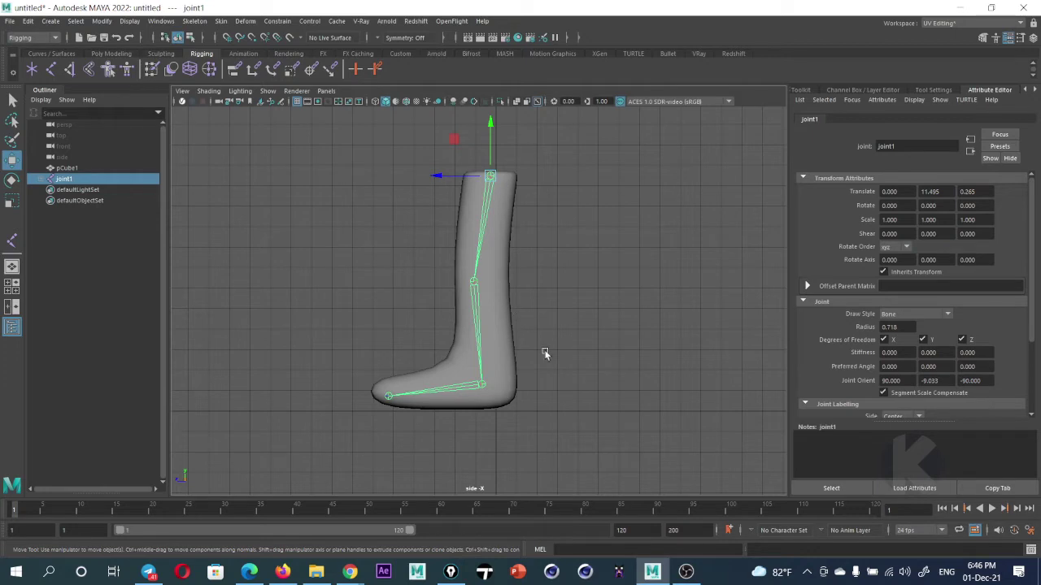
click(602, 350)
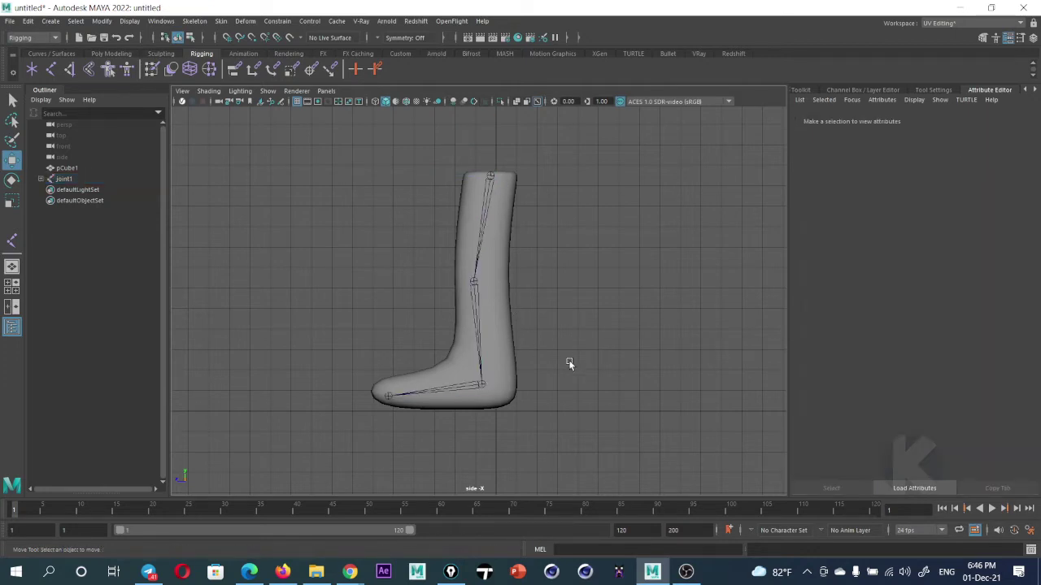
click(479, 386)
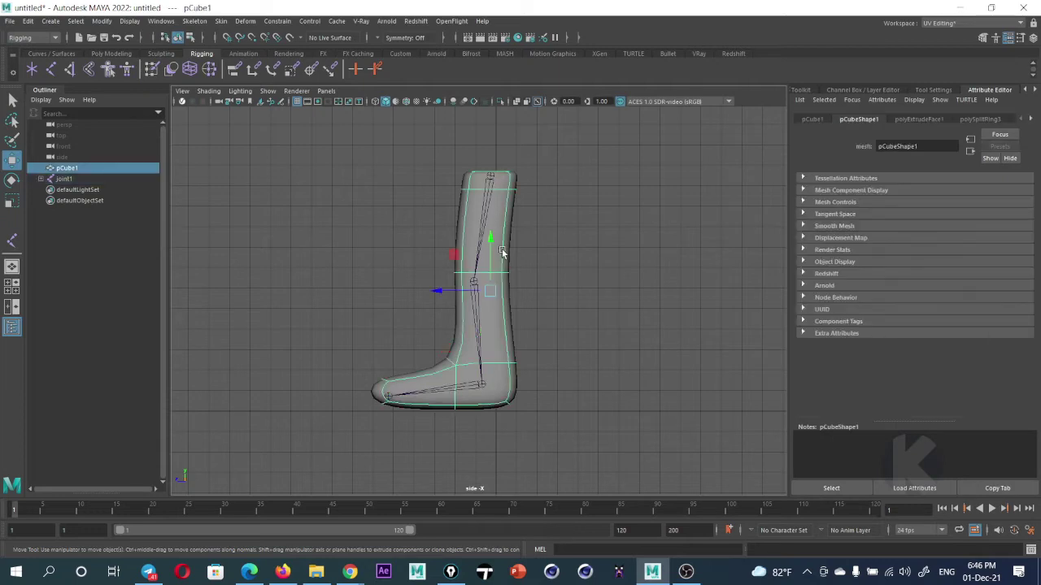
Bind Skin the boot mesh pCube1 to joint1's chain
click(490, 176)
shift+click(498, 242)
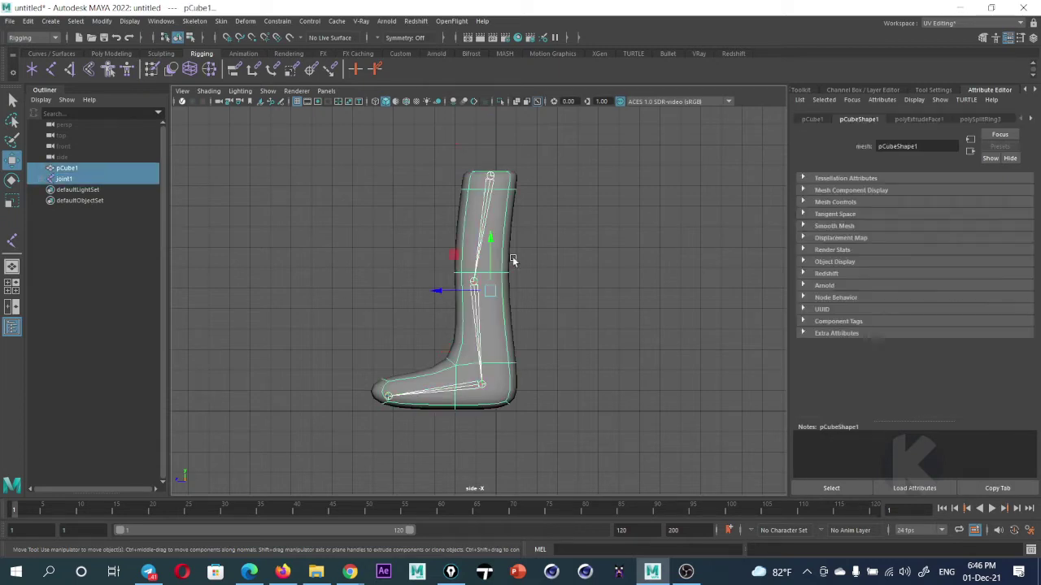
click(221, 22)
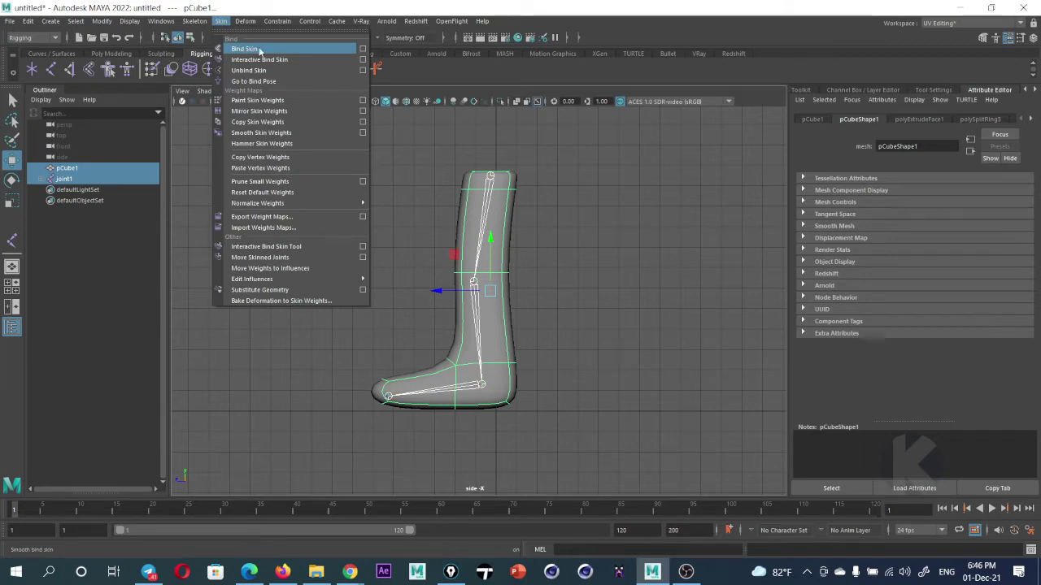
click(304, 50)
click(521, 221)
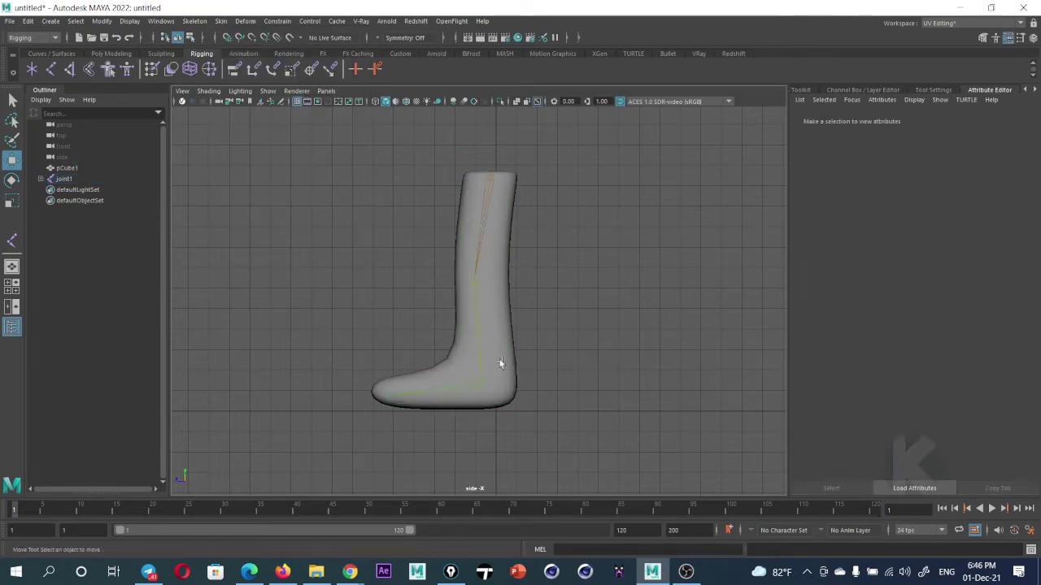
Lift ankle joint3 to test the foot bend, then undo back before the bind
click(480, 388)
mouse_move(479, 384)
mouse_down()
mouse_move(469, 399)
mouse_move(487, 346)
mouse_up()
alt+drag(496, 301, 504, 304)
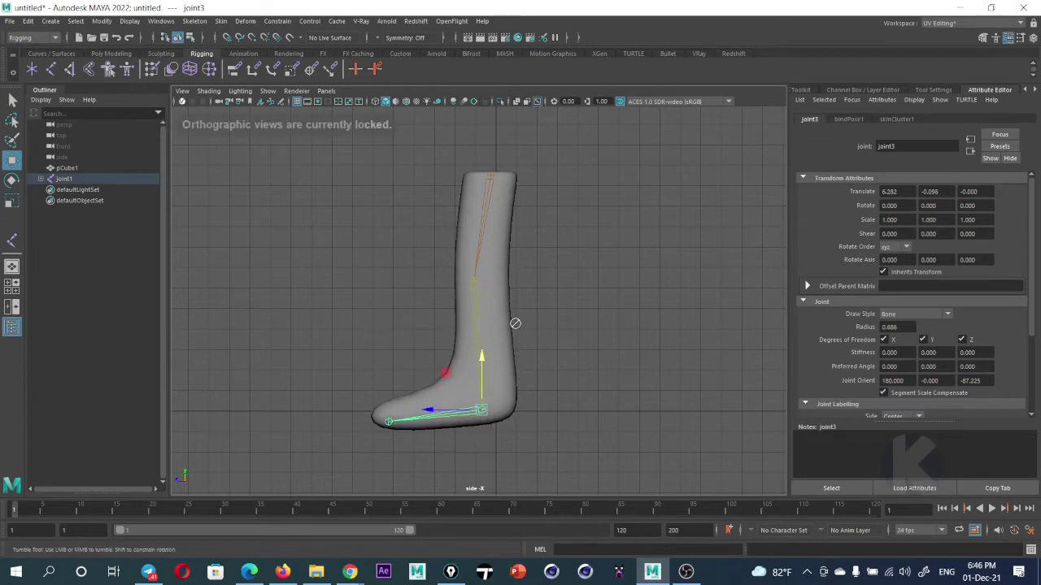
key(ctrl+z)
key(ctrl+z)
key(ctrl+z)
key(ctrl+z)
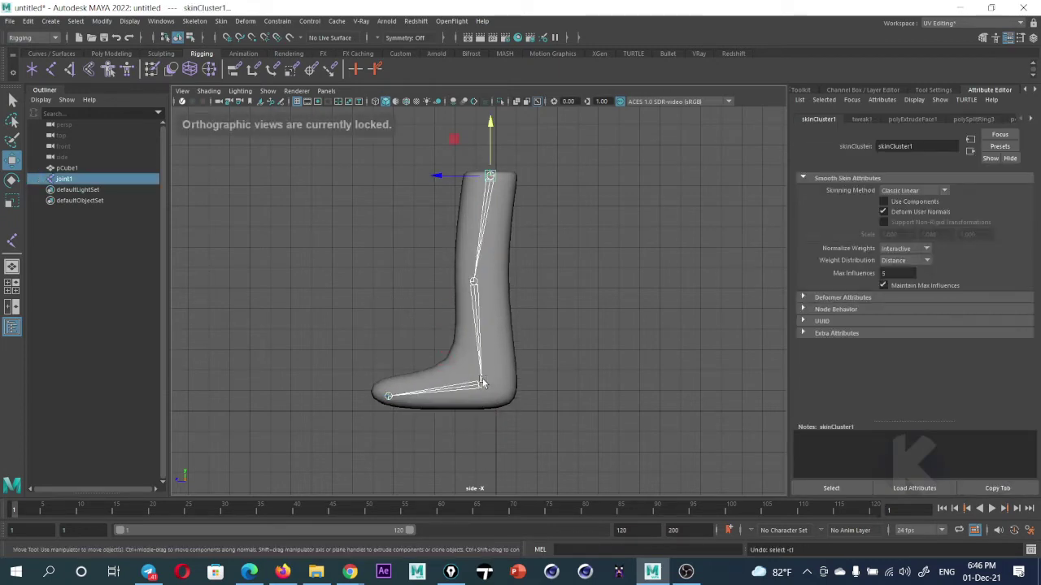
click(482, 384)
drag(480, 353, 478, 300)
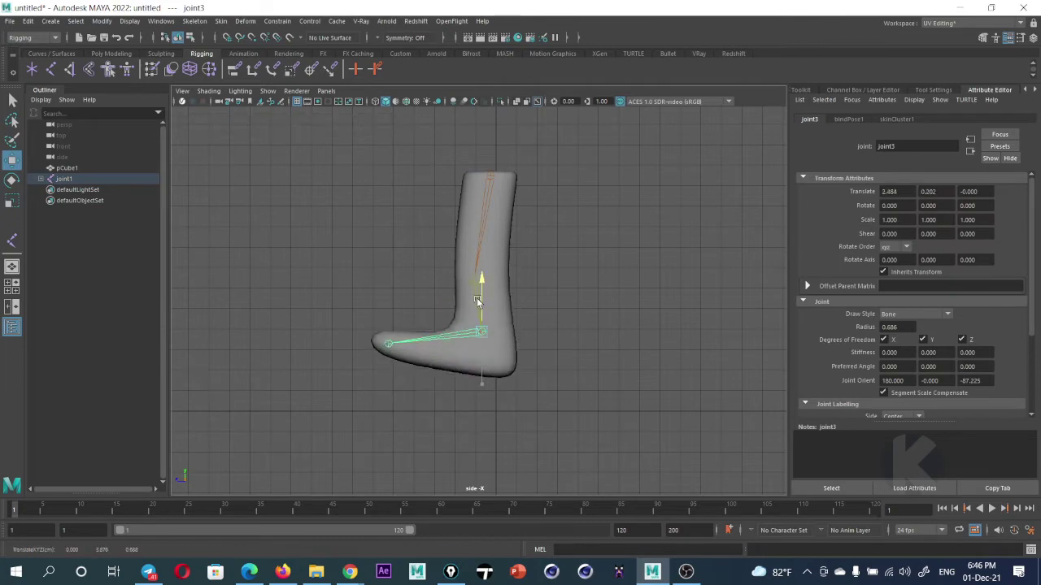
key(ctrl+z)
key(ctrl+z)
key(ctrl+z)
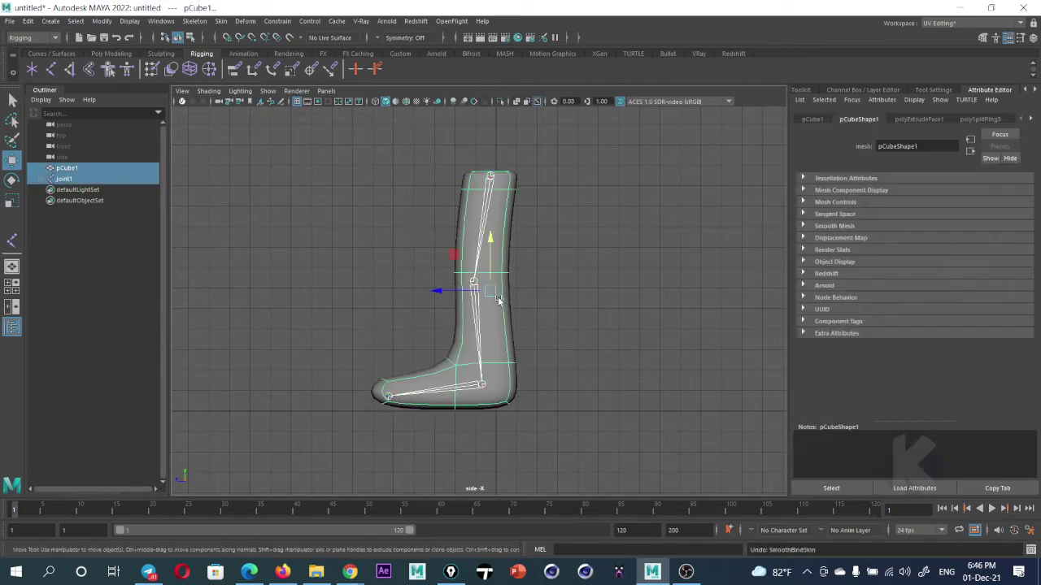
click(573, 280)
click(245, 21)
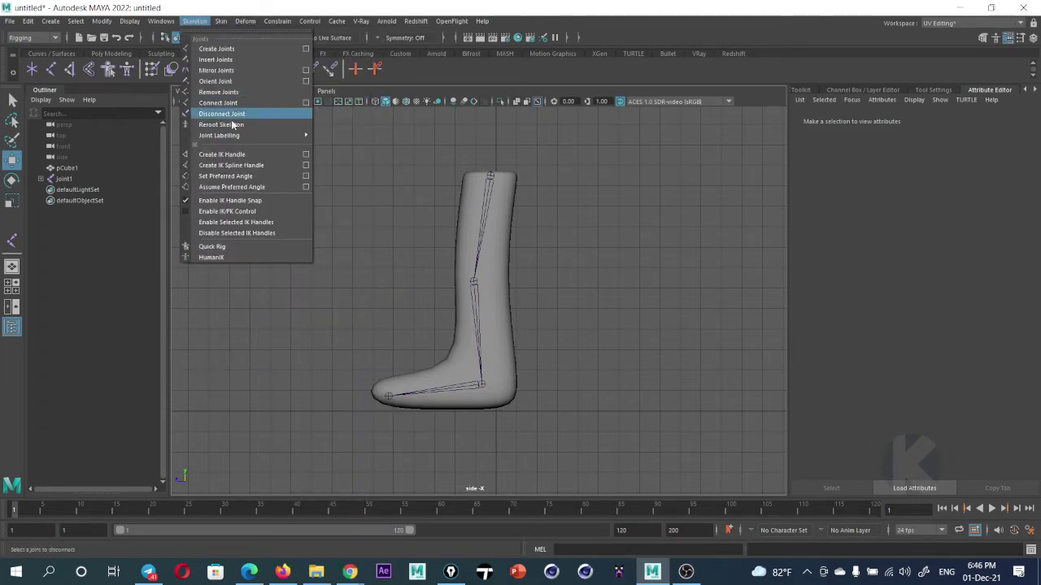
Create ikHandle1 from joint1 to the ankle joint and test-bend the leg, then undo
click(243, 154)
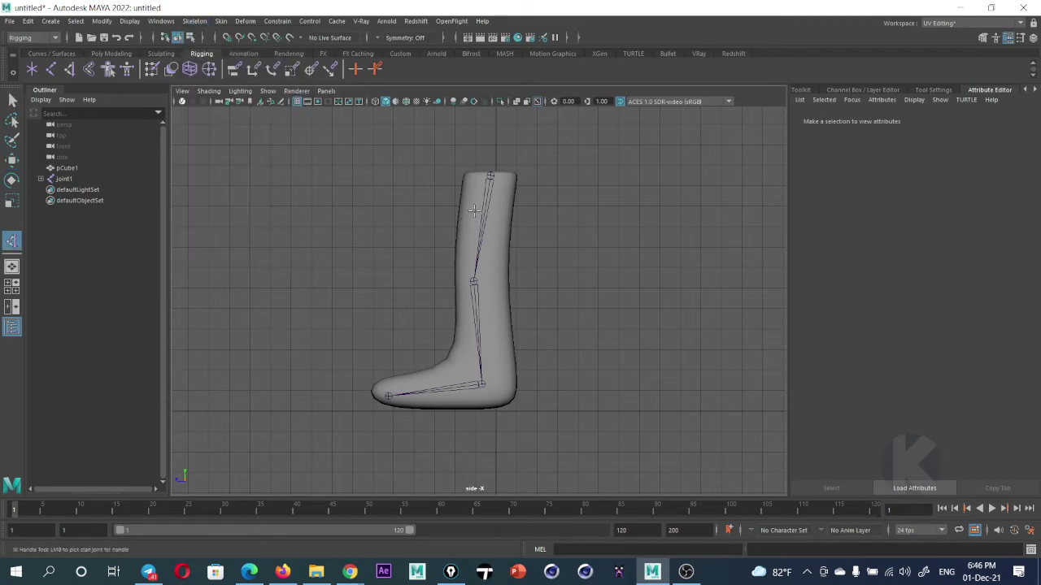
click(489, 176)
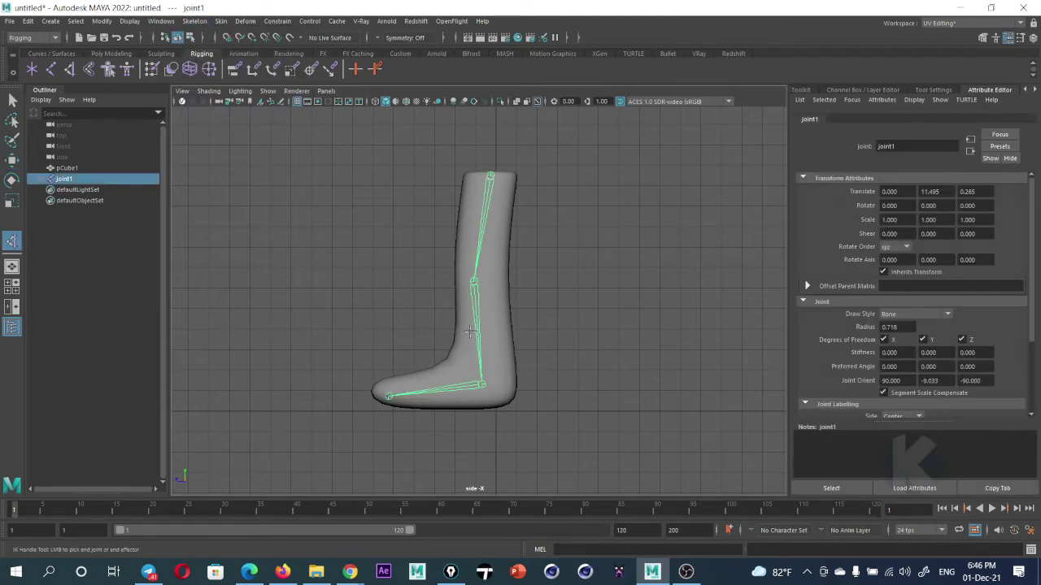
click(479, 385)
key(w)
drag(481, 362, 481, 317)
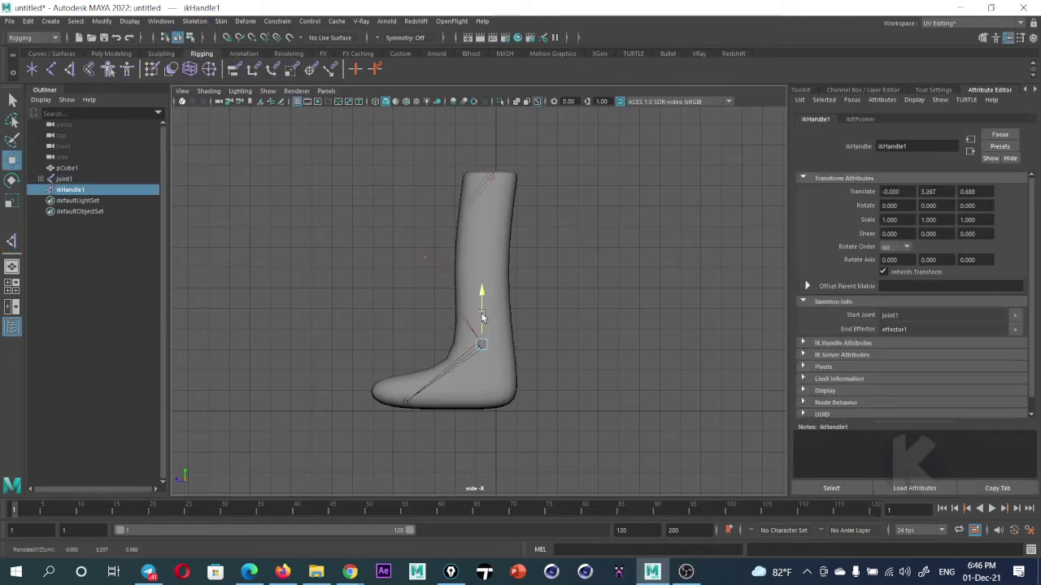
key(ctrl+z)
key(ctrl+z)
key(ctrl+z)
key(ctrl+z)
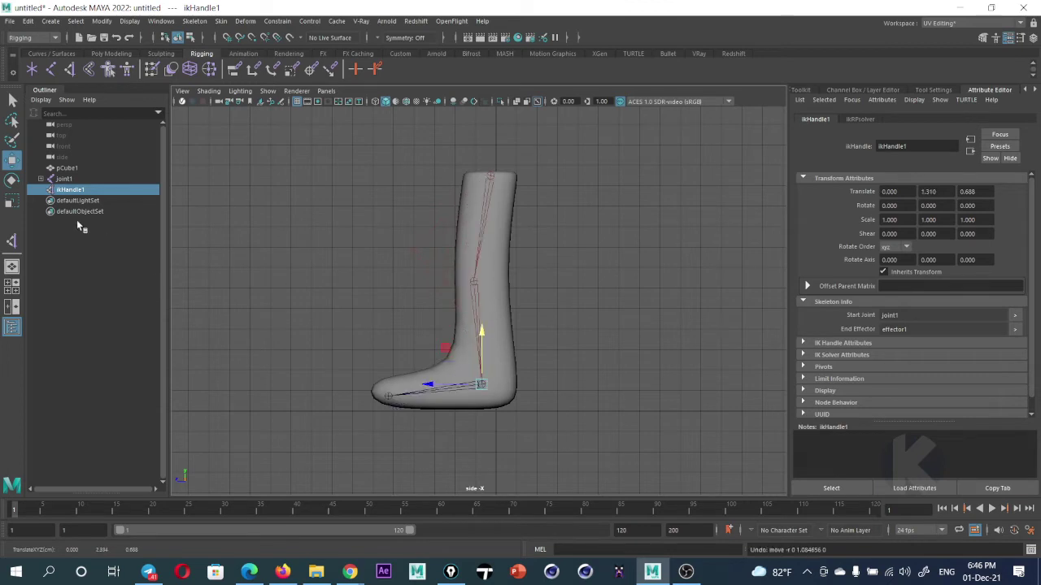
Select joint1 together with the boot mesh pCube1
click(68, 191)
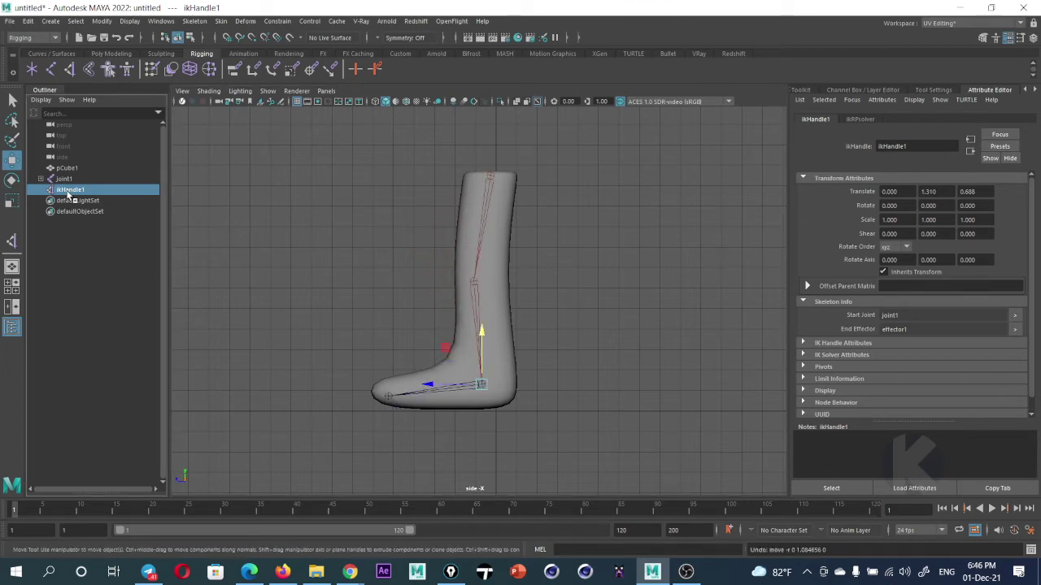
click(493, 242)
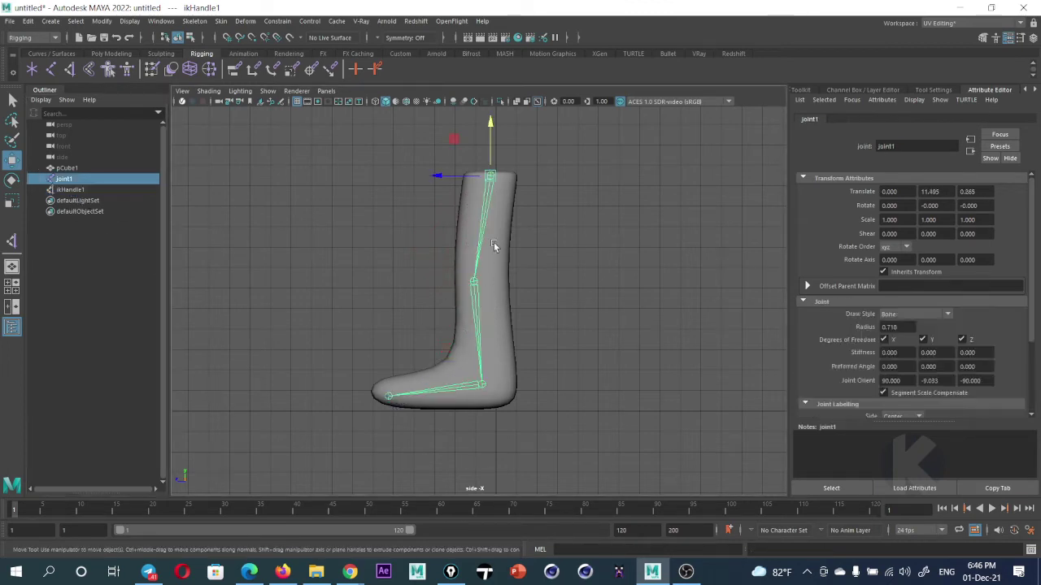
shift+click(490, 238)
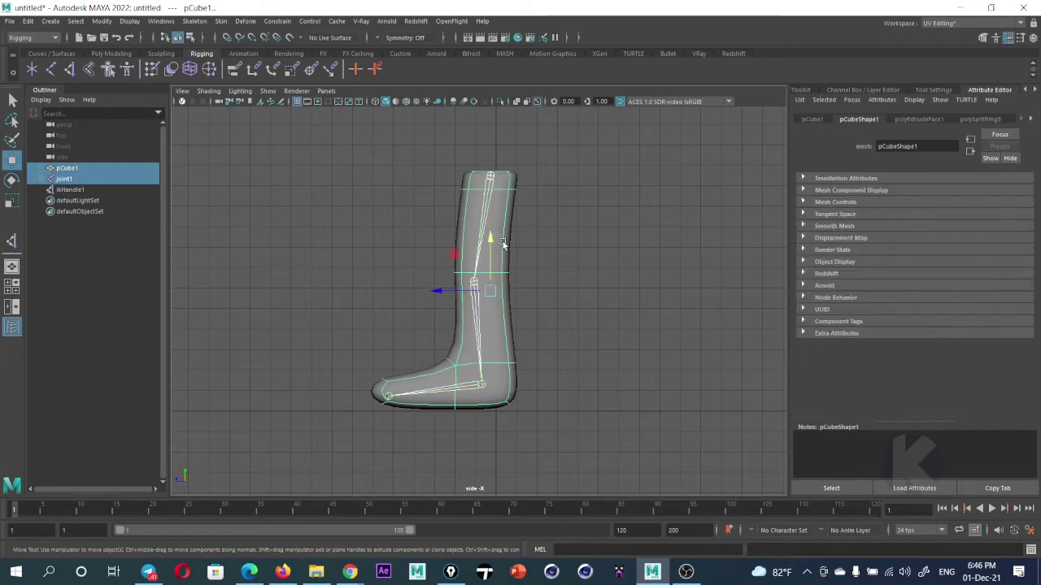
Bind Skin the boot to the joints and move ikHandle1 up to bend the leg
click(220, 20)
click(242, 50)
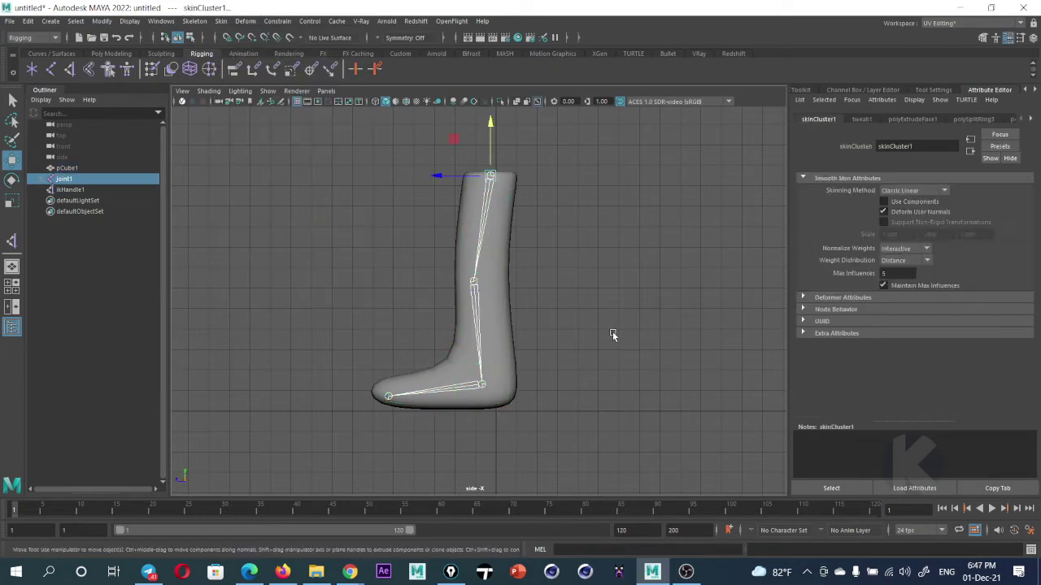
click(73, 189)
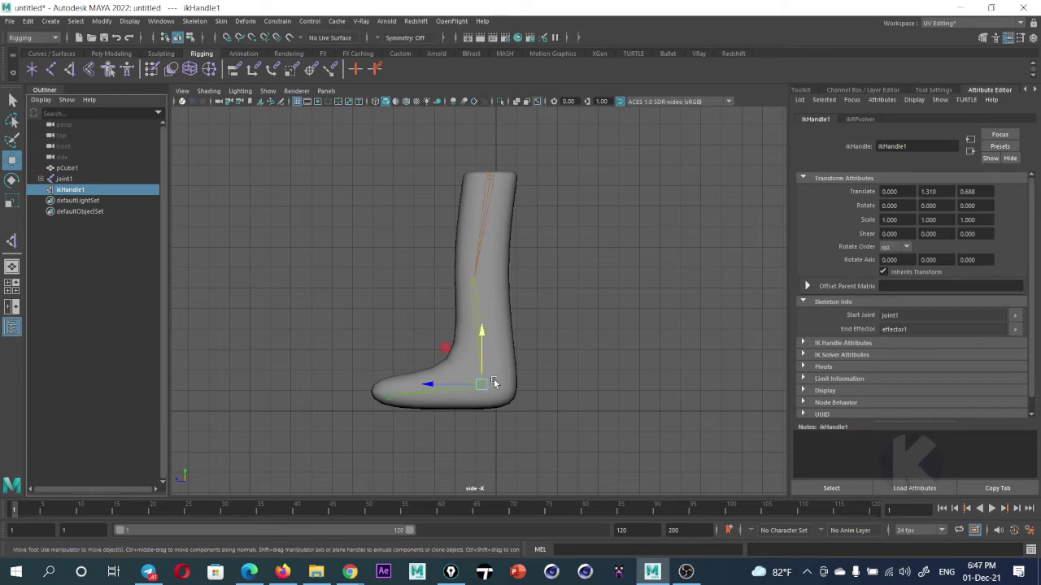
mouse_move(481, 385)
mouse_down()
mouse_move(371, 360)
mouse_move(407, 300)
mouse_move(409, 374)
mouse_move(505, 371)
mouse_move(505, 322)
mouse_move(494, 350)
mouse_up()
In perspective view, swing the leg sideways with ikHandle1, then undo to the rest pose
key(space)
alt+drag(569, 404, 578, 341)
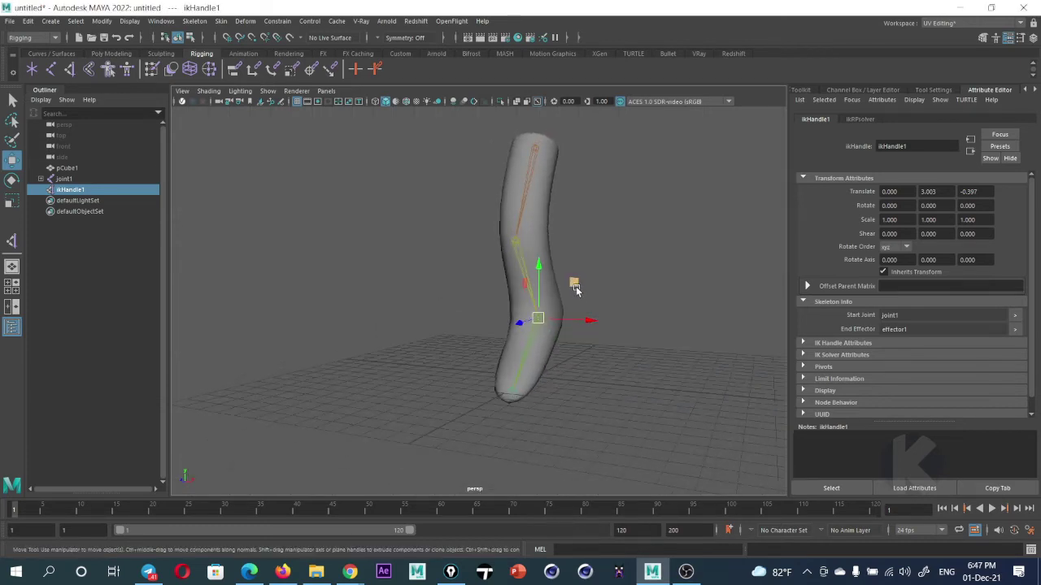
mouse_move(575, 289)
mouse_down()
mouse_move(604, 279)
mouse_move(643, 286)
mouse_move(610, 344)
mouse_move(562, 366)
mouse_move(618, 298)
mouse_move(421, 352)
mouse_move(463, 365)
mouse_move(529, 275)
mouse_move(505, 306)
mouse_move(529, 348)
mouse_up()
key(ctrl+z)
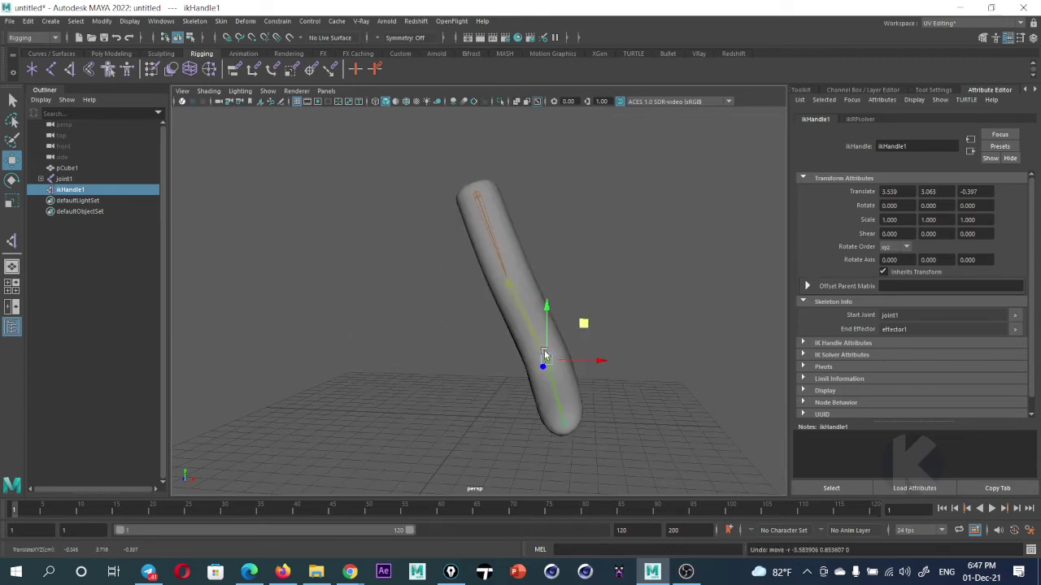
key(ctrl+z)
key(ctrl+z)
key(ctrl+z)
key(ctrl+z)
key(ctrl+z)
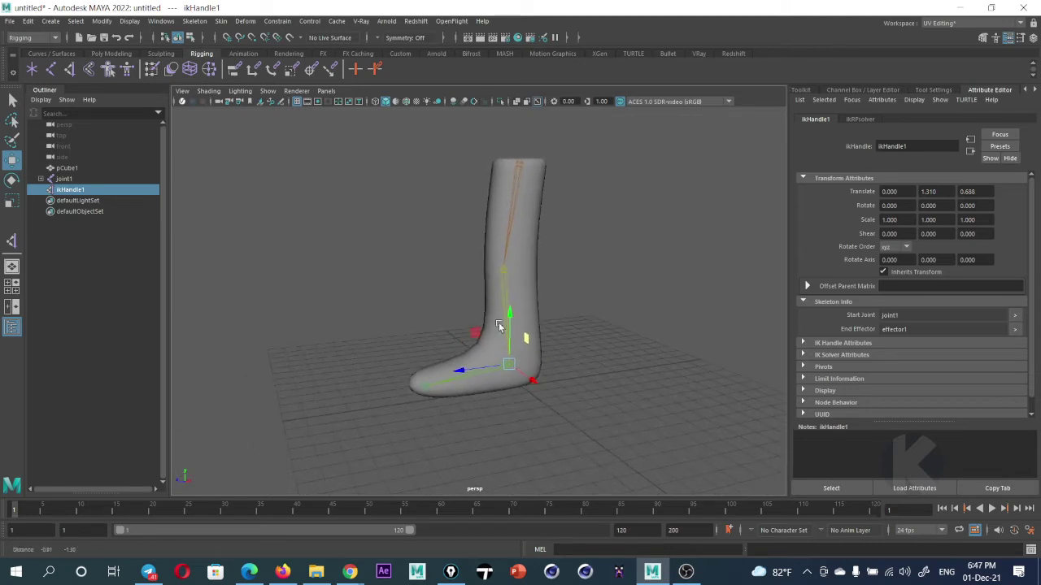
key(ctrl+z)
Draw a NURBS circle on the grid around the boot's foot
click(51, 53)
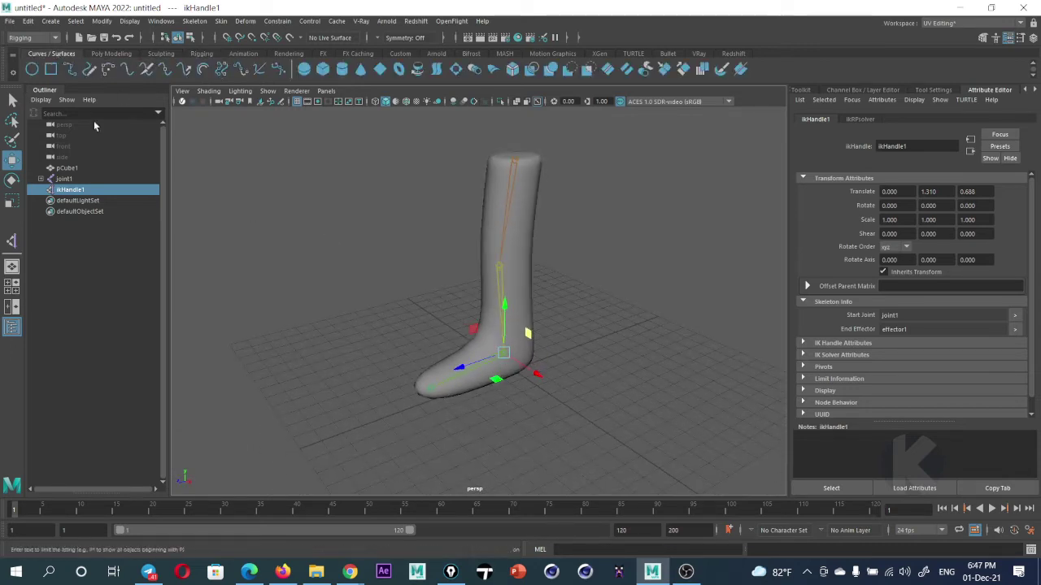
click(32, 69)
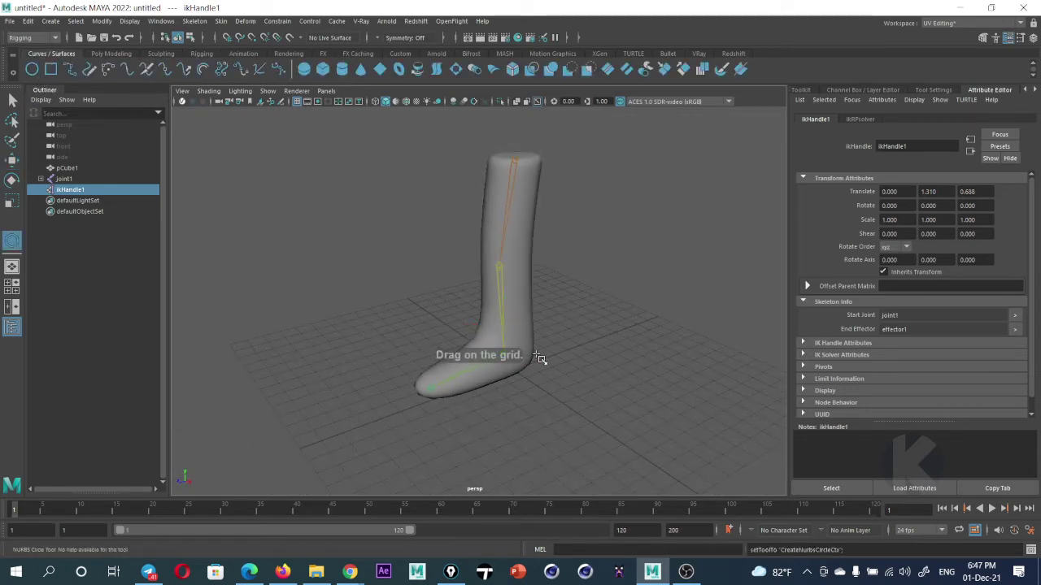
drag(538, 358, 499, 407)
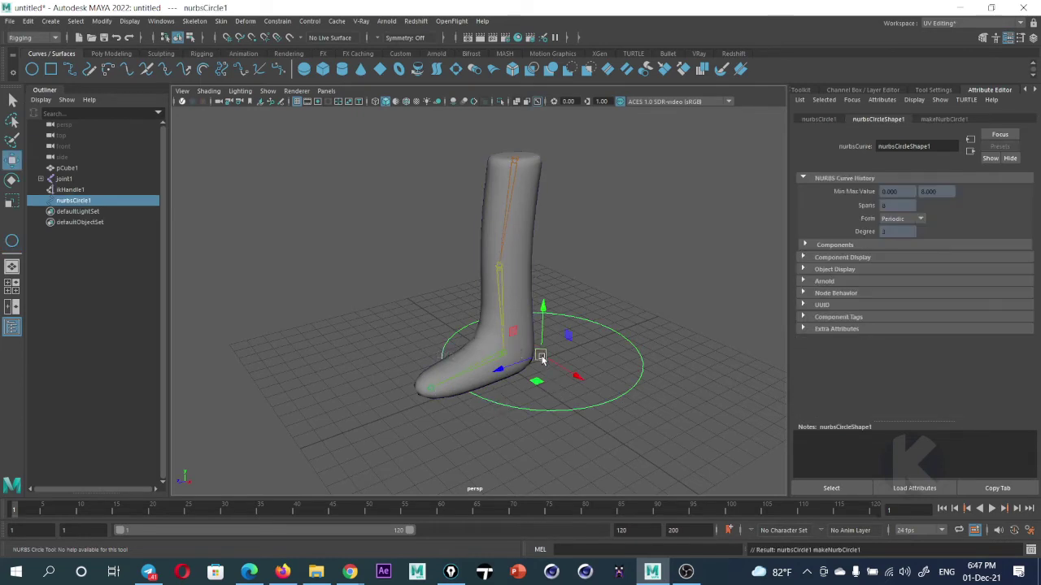
scroll(546, 364, up, 3)
scroll(544, 334, down, 1)
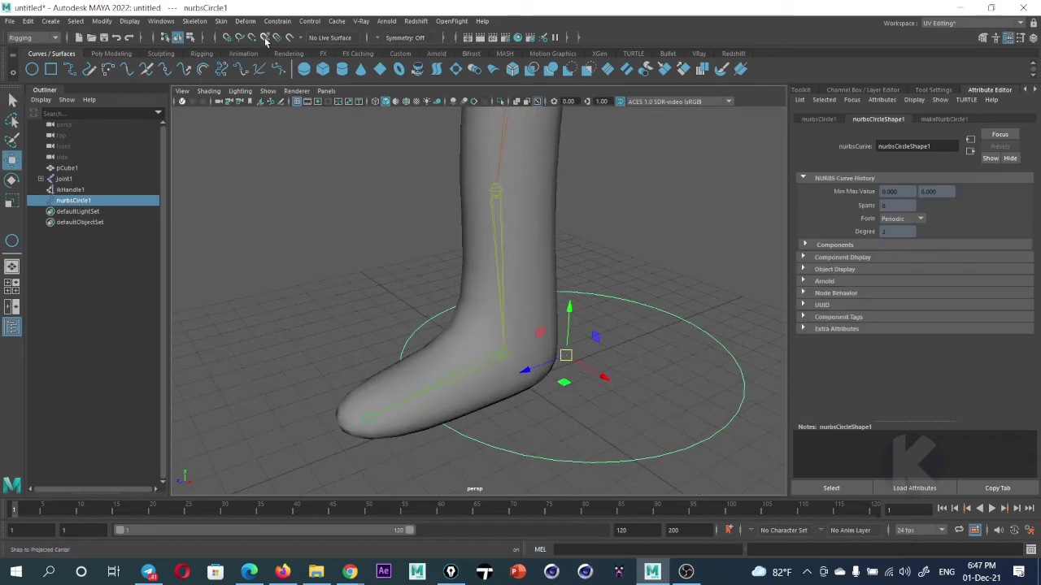
Snap the circle to the ankle joint's centre and scale it narrower in X into an oval
click(252, 37)
drag(566, 356, 479, 351)
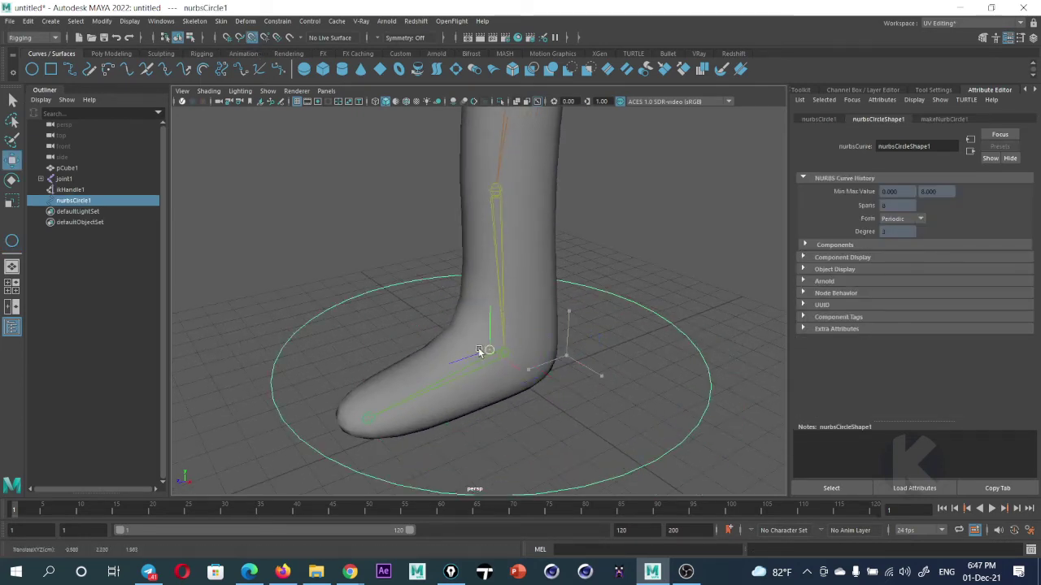
mouse_move(539, 378)
alt+mouse_down()
mouse_move(681, 383)
mouse_move(511, 356)
mouse_move(580, 371)
mouse_move(562, 365)
alt+mouse_up()
key(r)
key(w)
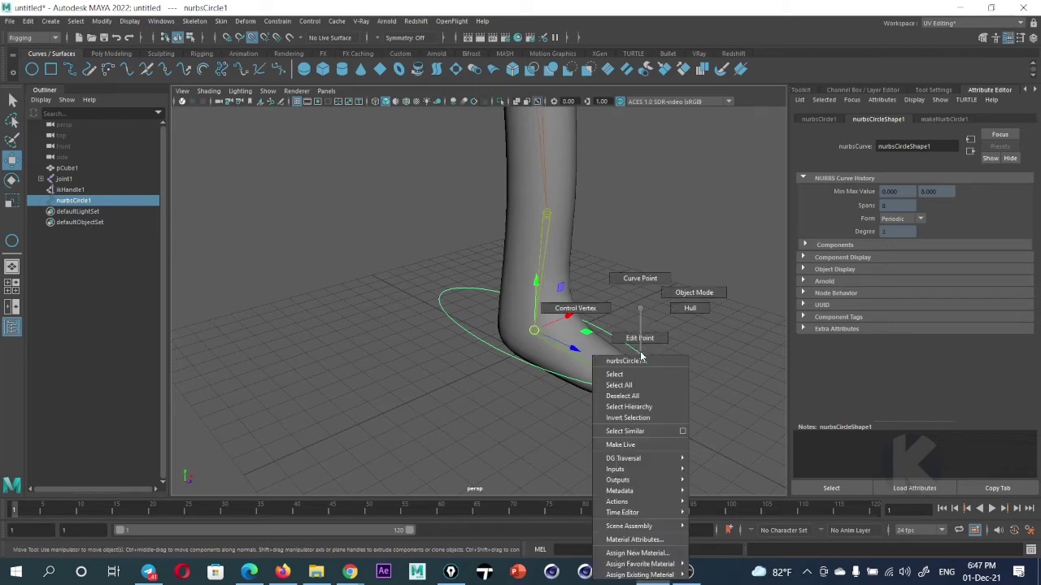
Reshape the circle's control vertices so the oval wraps the whole foot
right_drag(631, 365, 573, 307)
drag(470, 264, 421, 311)
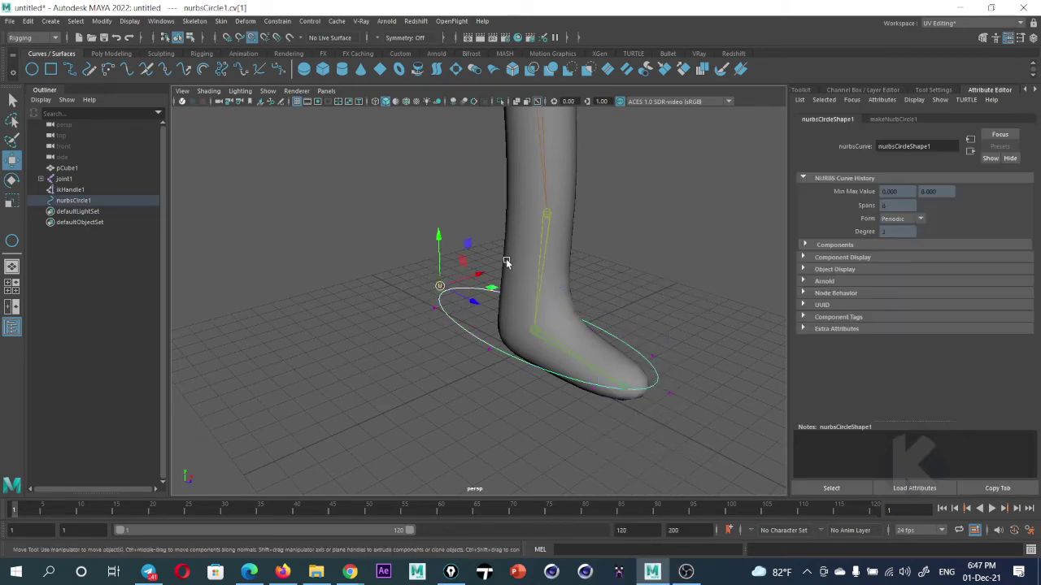
alt+drag(381, 347, 474, 352)
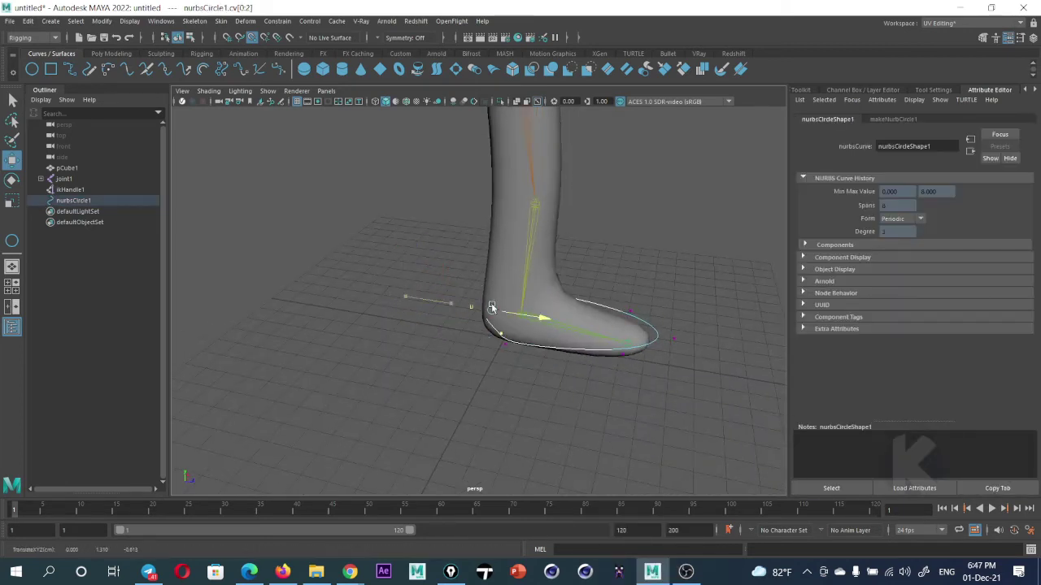
drag(453, 300, 501, 310)
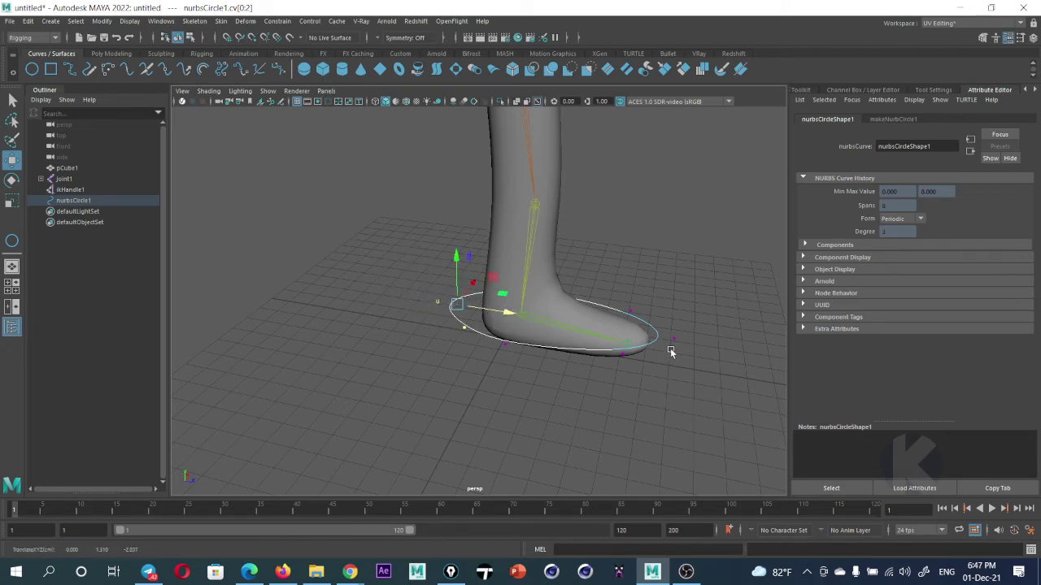
Select nurbsCircle1 together with ikHandle1
click(629, 348)
click(657, 329)
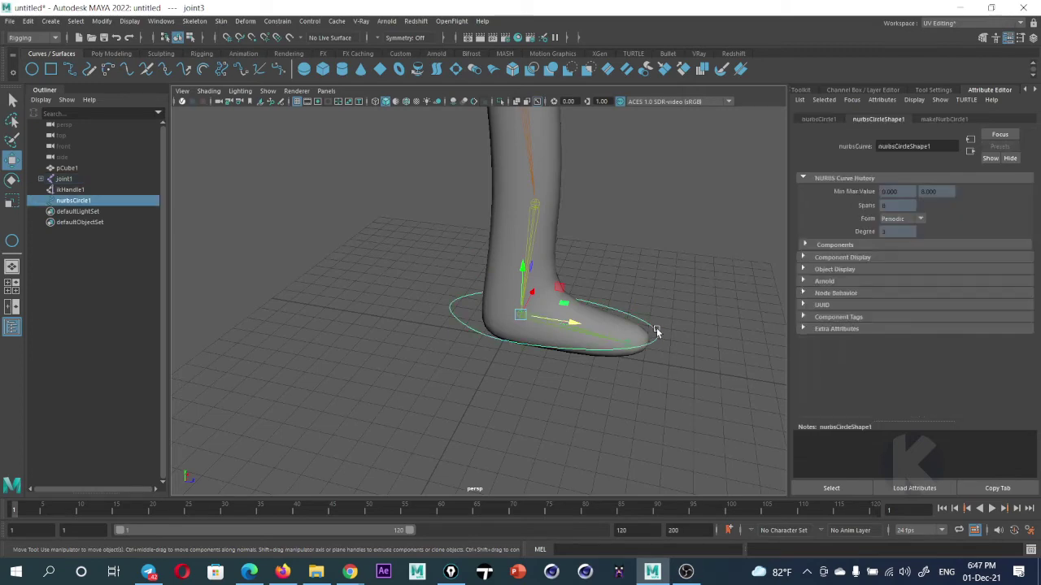
scroll(571, 352, up, 5)
scroll(570, 352, down, 3)
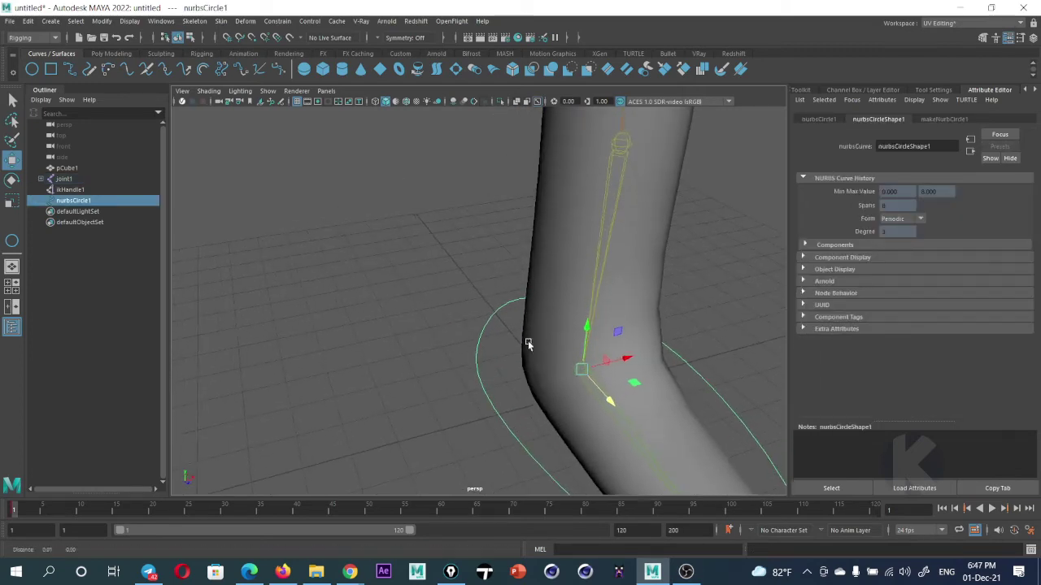
mouse_move(529, 344)
alt+mouse_down()
mouse_move(502, 348)
mouse_move(551, 355)
alt+mouse_up()
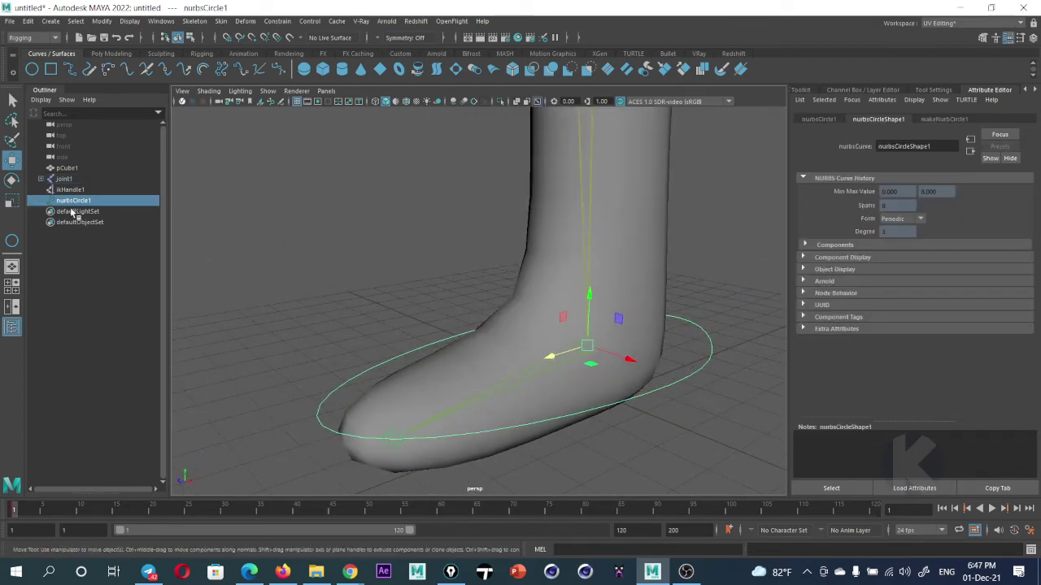
ctrl+click(69, 191)
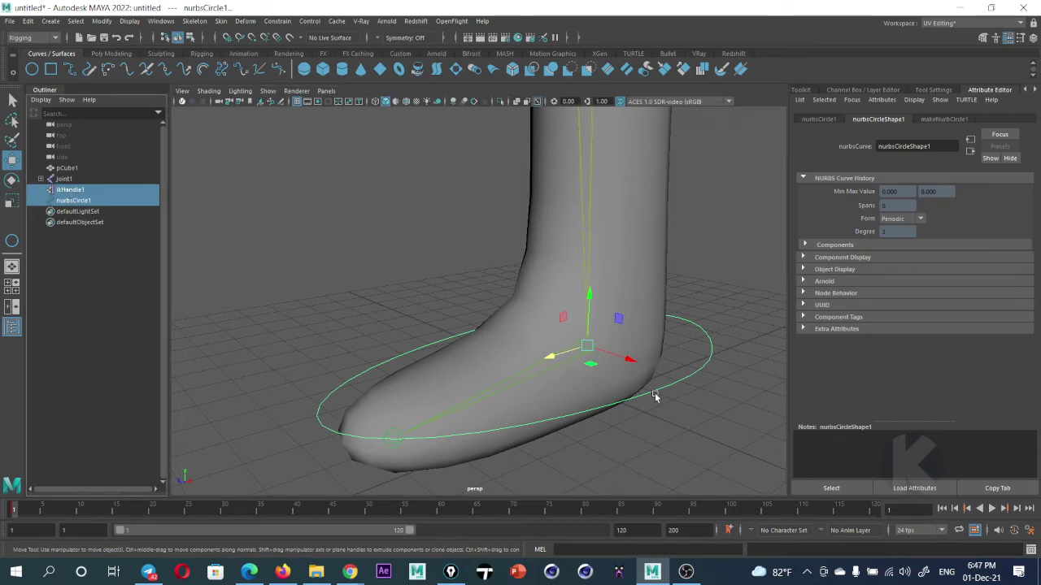
click(221, 21)
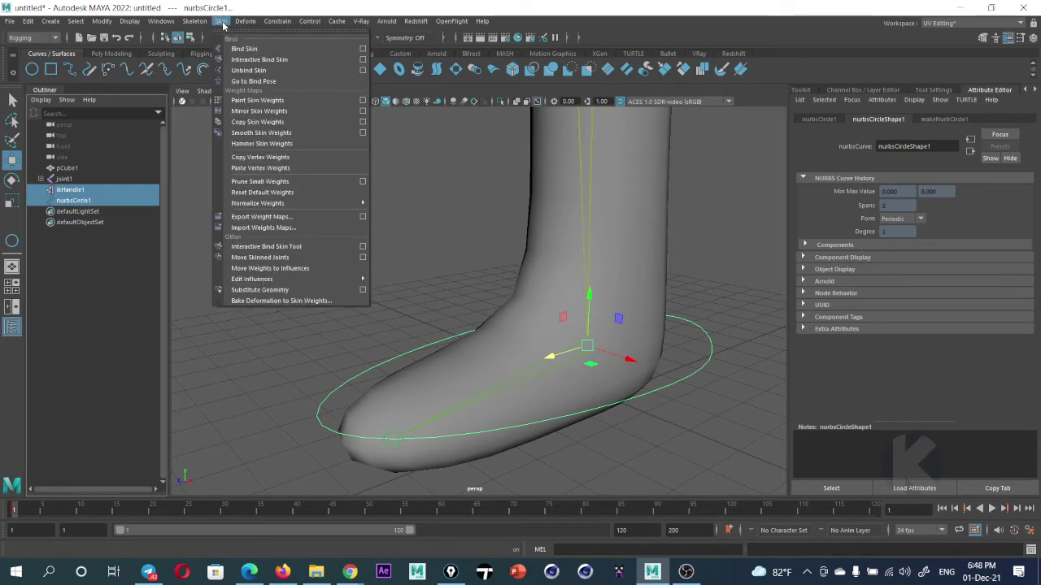
click(288, 49)
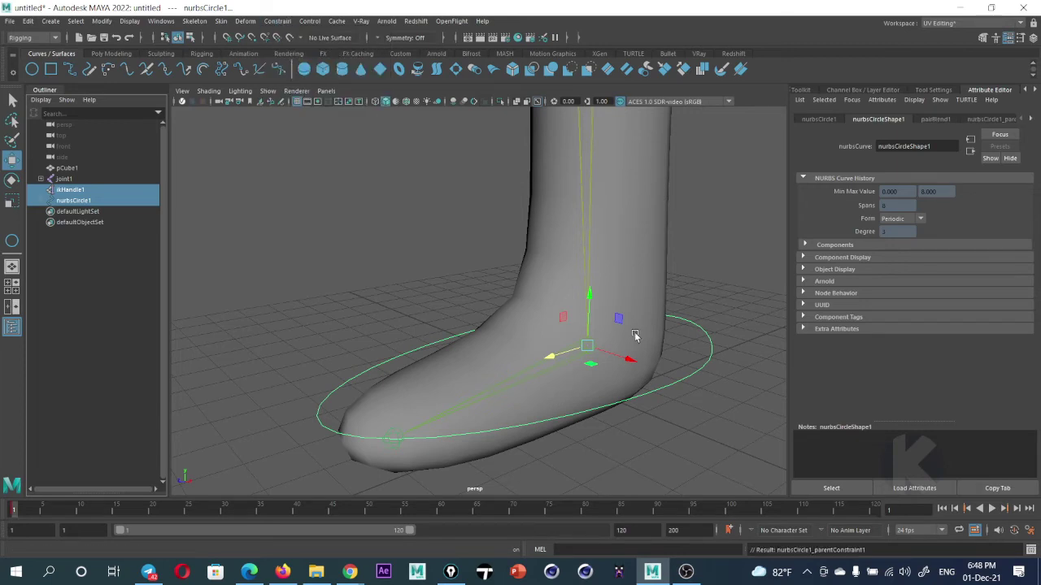
click(694, 370)
scroll(694, 370, down, 3)
scroll(692, 371, down, 2)
mouse_move(540, 277)
mouse_down()
mouse_move(553, 192)
mouse_move(537, 279)
mouse_up()
key(ctrl+z)
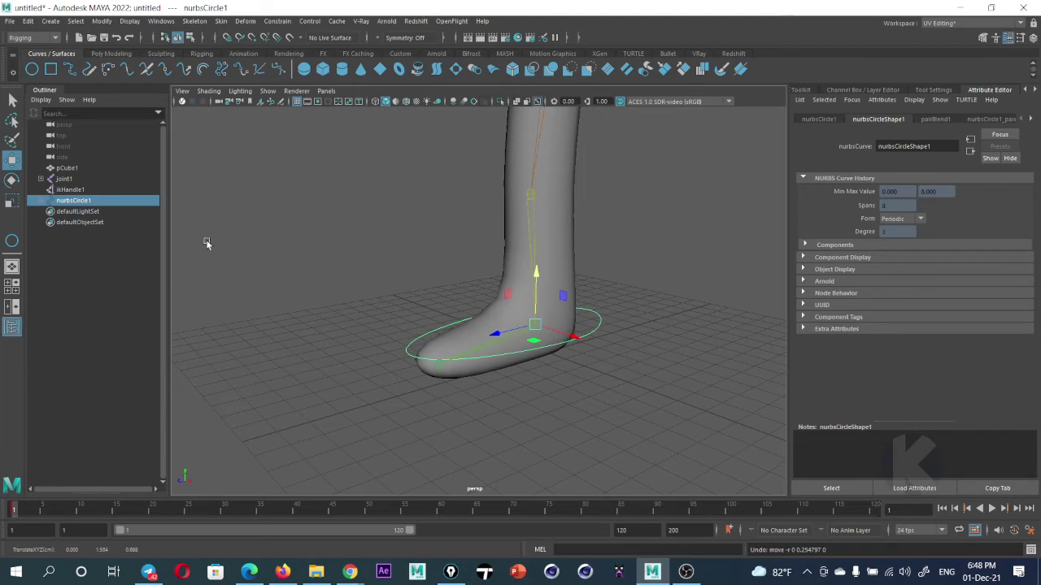
ctrl+click(74, 189)
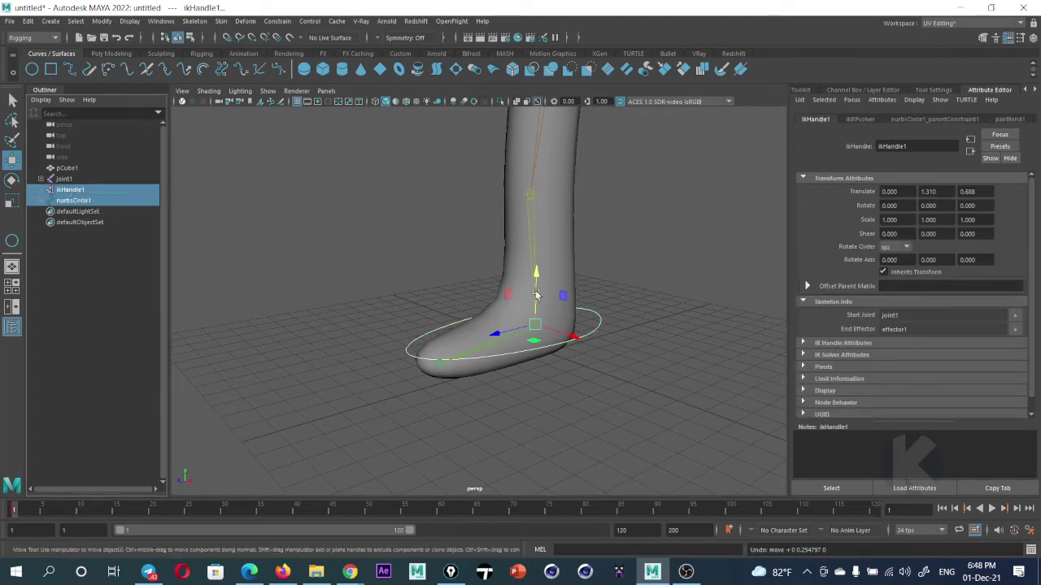
mouse_move(535, 294)
mouse_down()
mouse_move(498, 232)
mouse_move(502, 295)
mouse_up()
click(41, 201)
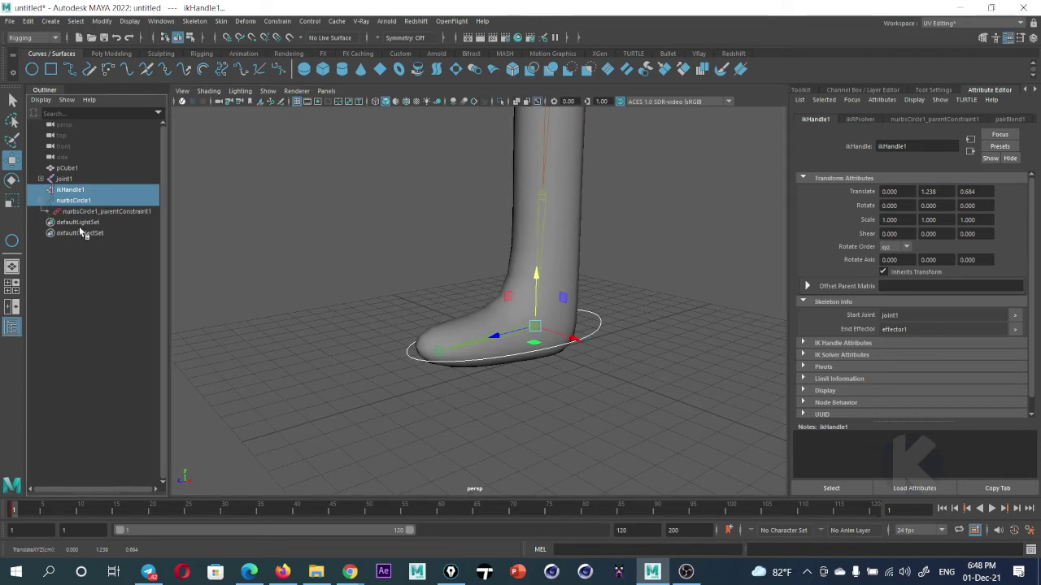
click(81, 213)
drag(536, 295, 533, 221)
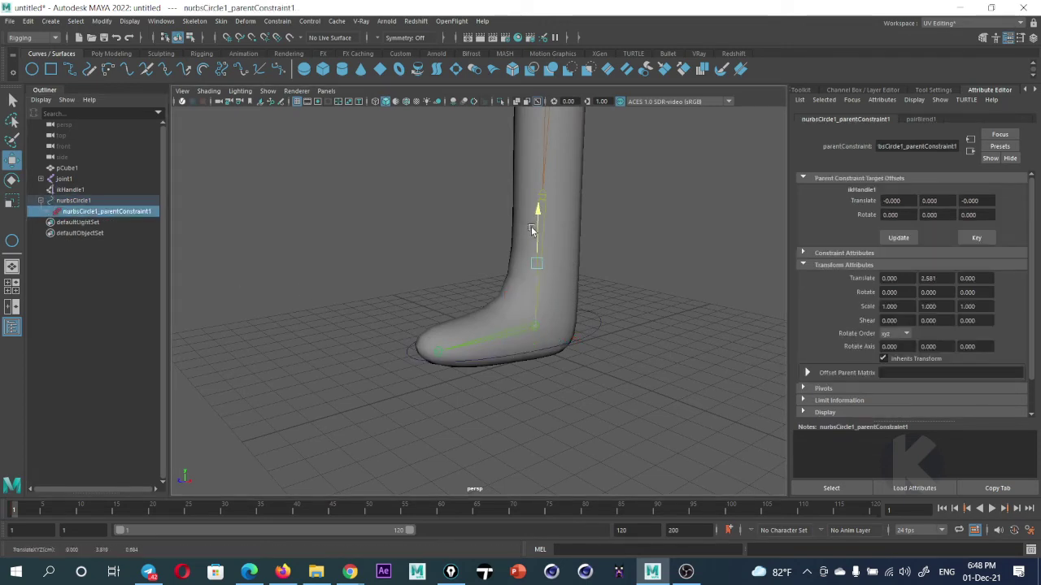
key(ctrl+z)
click(600, 338)
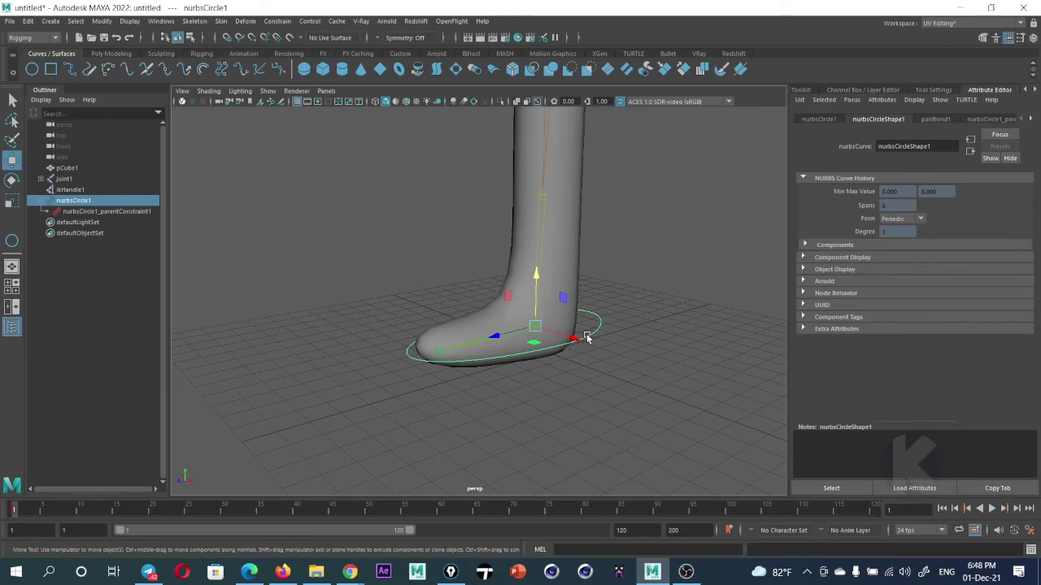
key(ctrl+z)
key(ctrl+z)
key(ctrl+z)
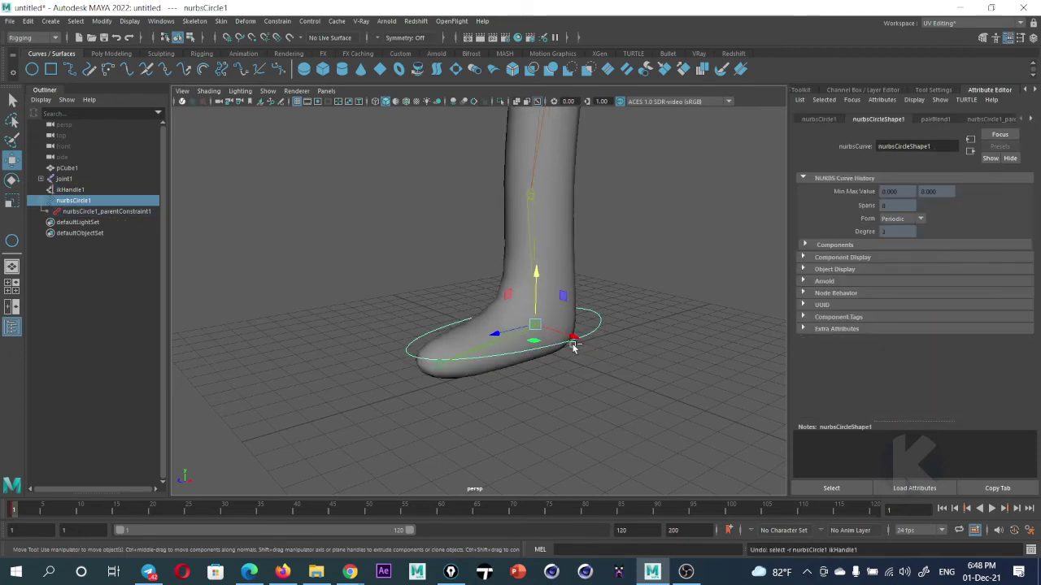
key(ctrl+z)
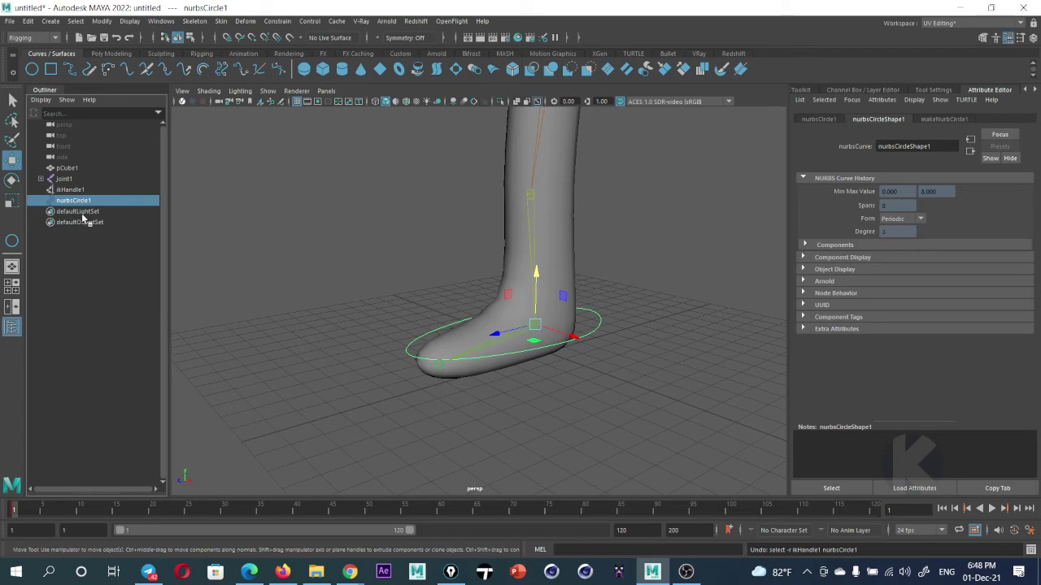
ctrl+click(71, 190)
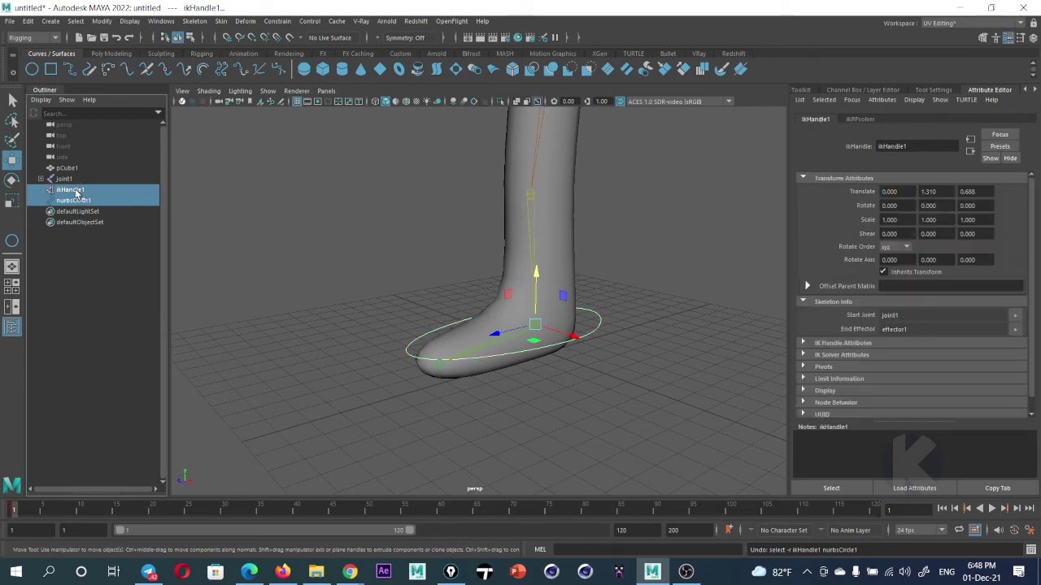
Parent nurbsCircle1 to ikHandle1 with P and raise the handle to bend the leg
key(p)
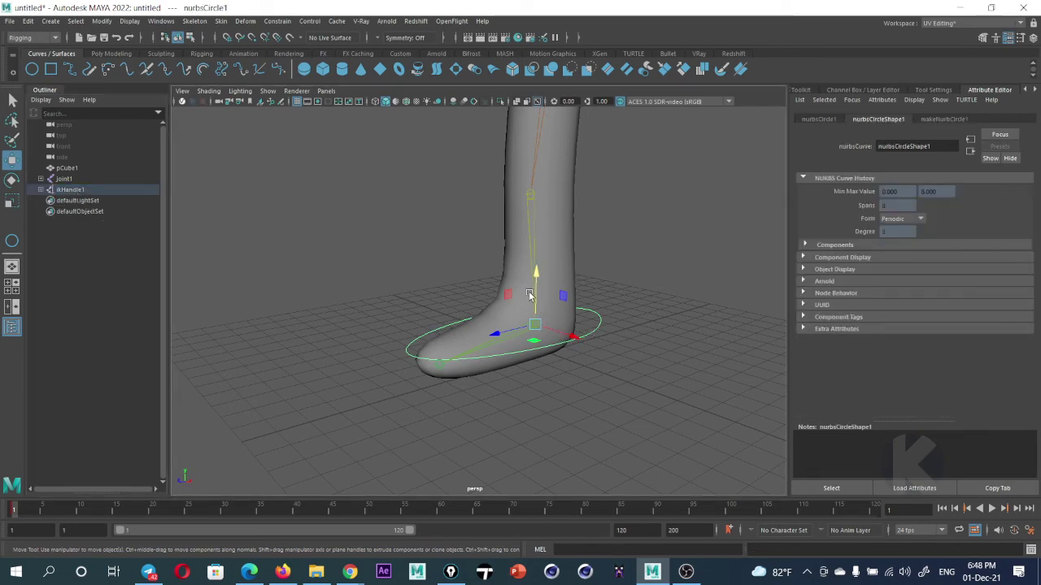
click(535, 301)
click(535, 300)
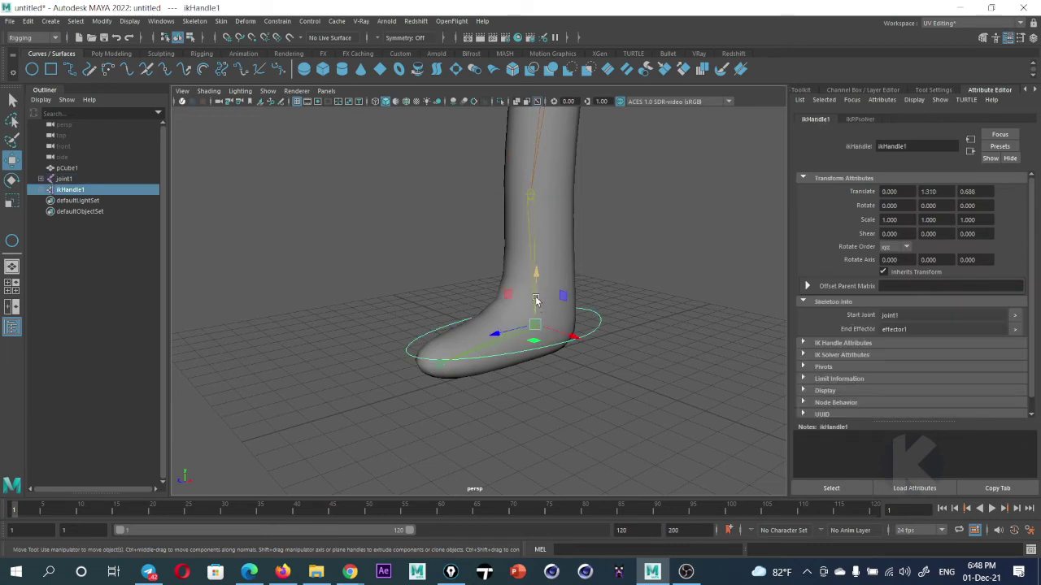
mouse_move(535, 300)
mouse_down()
mouse_move(549, 193)
mouse_move(587, 397)
mouse_up()
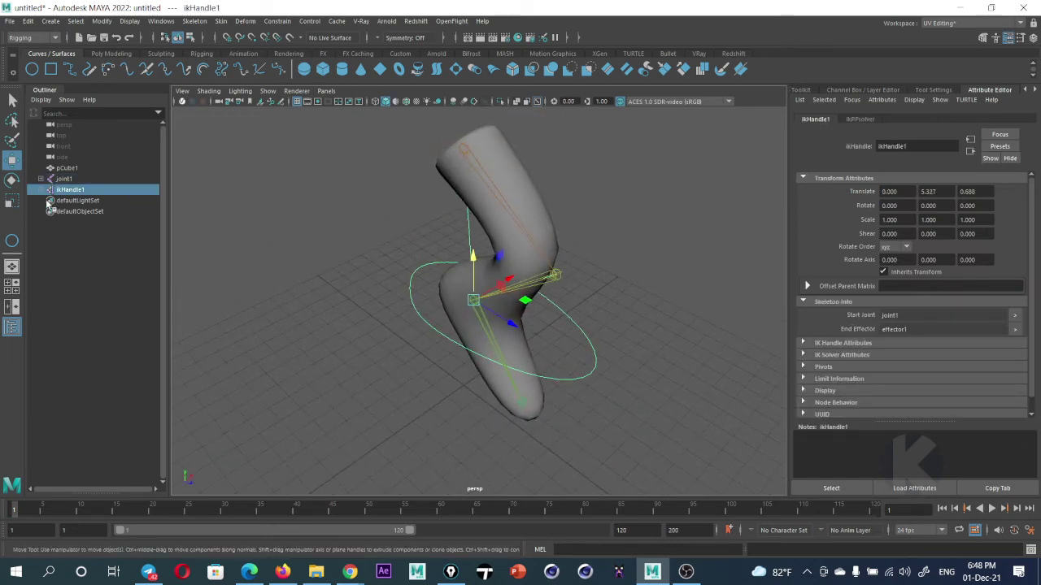
Place nurbsCircle1 under ikHandle1 in the Outliner, then move the handle to rebend the leg
middle_drag(49, 205, 51, 209)
click(75, 201)
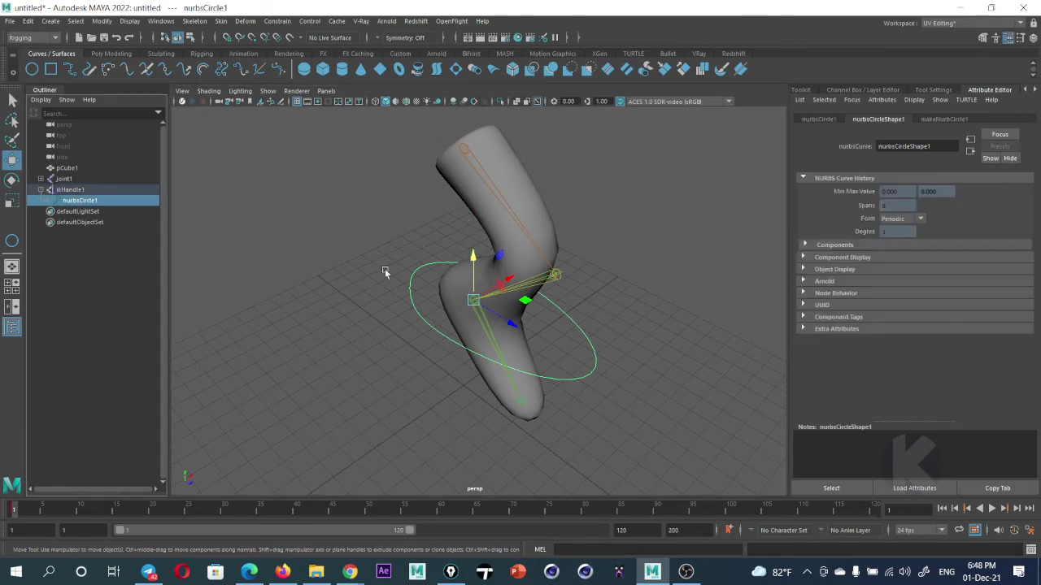
click(70, 189)
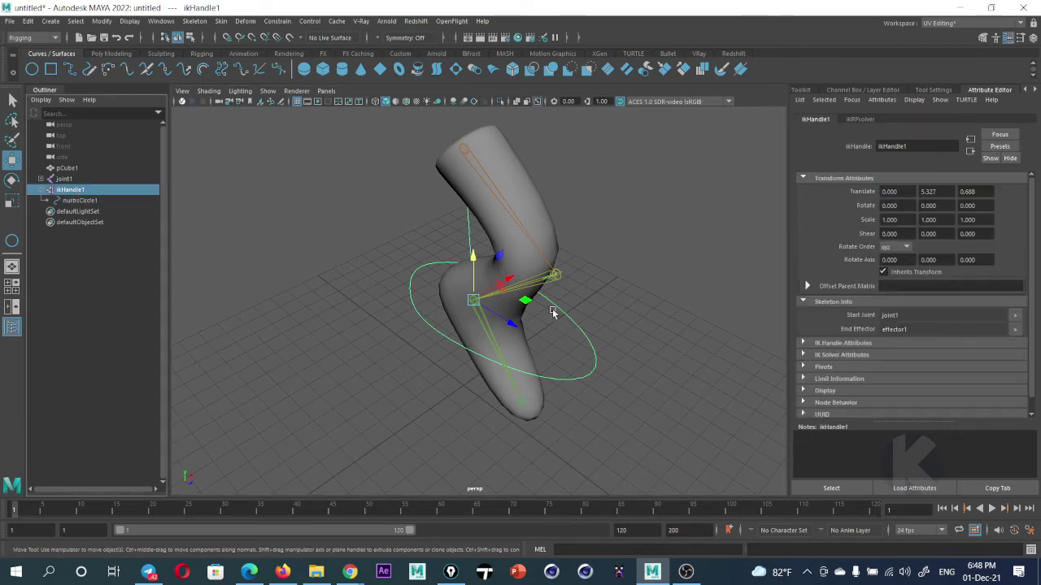
mouse_move(481, 314)
mouse_down()
mouse_move(458, 185)
mouse_move(448, 334)
mouse_move(448, 284)
mouse_move(452, 311)
mouse_move(413, 310)
mouse_move(443, 290)
mouse_move(491, 303)
mouse_up()
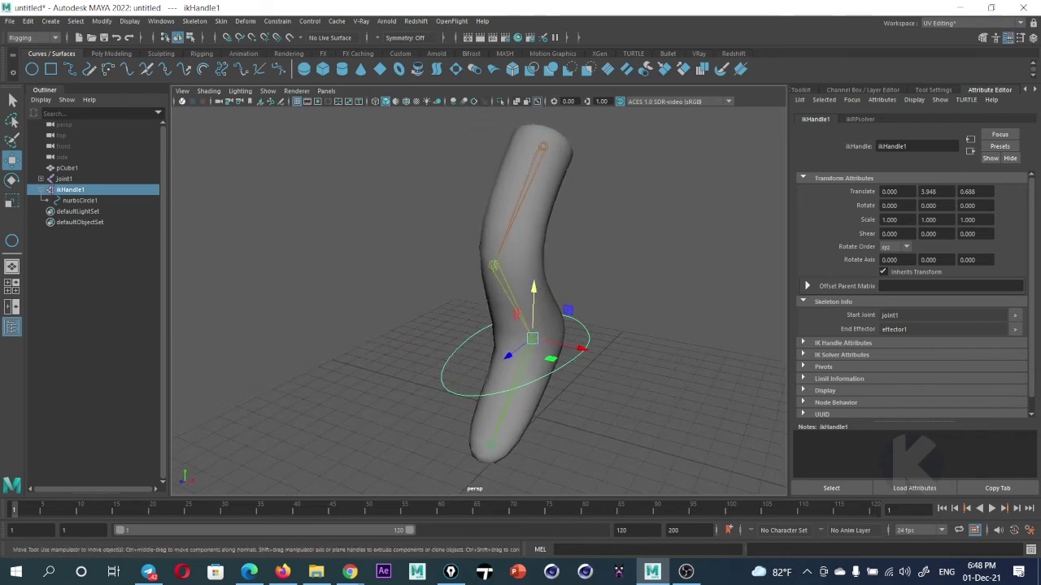
key(ctrl+shift+p)
key(ctrl+shift+c)
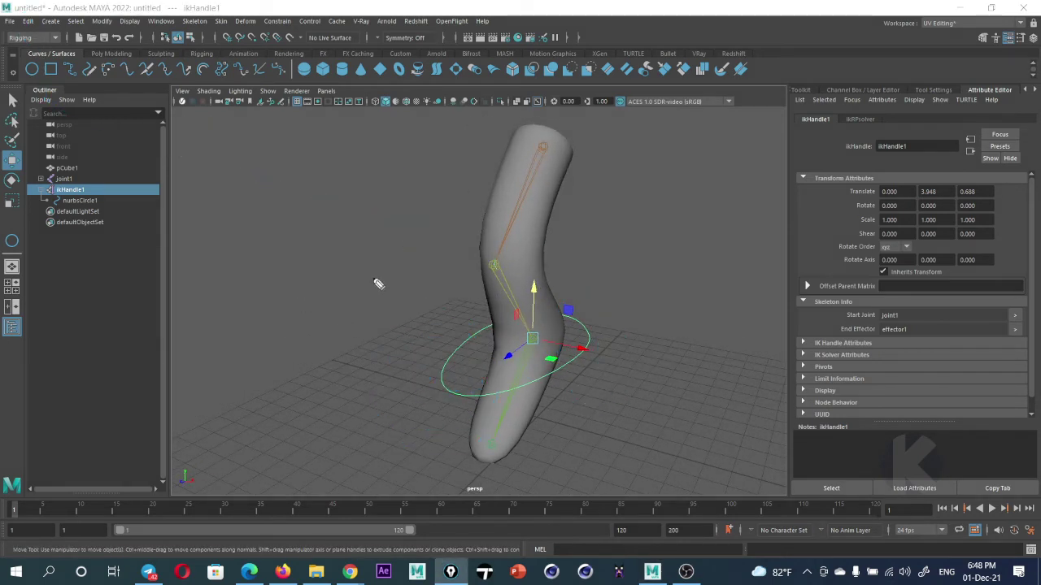
mouse_move(335, 230)
mouse_down()
mouse_move(410, 364)
mouse_move(335, 230)
mouse_move(303, 245)
mouse_up()
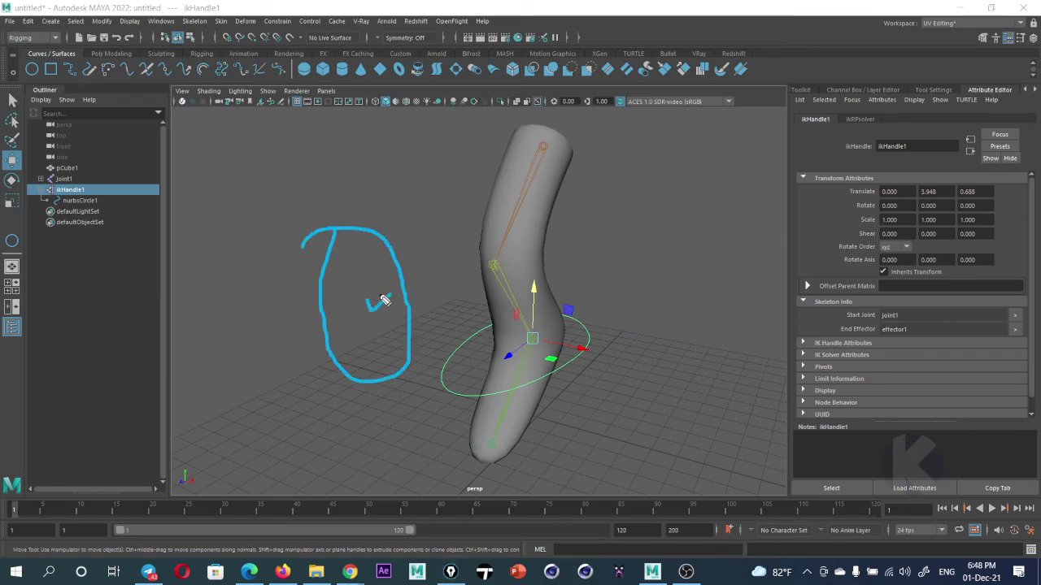
mouse_move(372, 298)
mouse_down()
mouse_move(360, 303)
mouse_move(531, 344)
mouse_move(88, 192)
mouse_move(91, 180)
mouse_move(81, 200)
mouse_move(92, 212)
mouse_up()
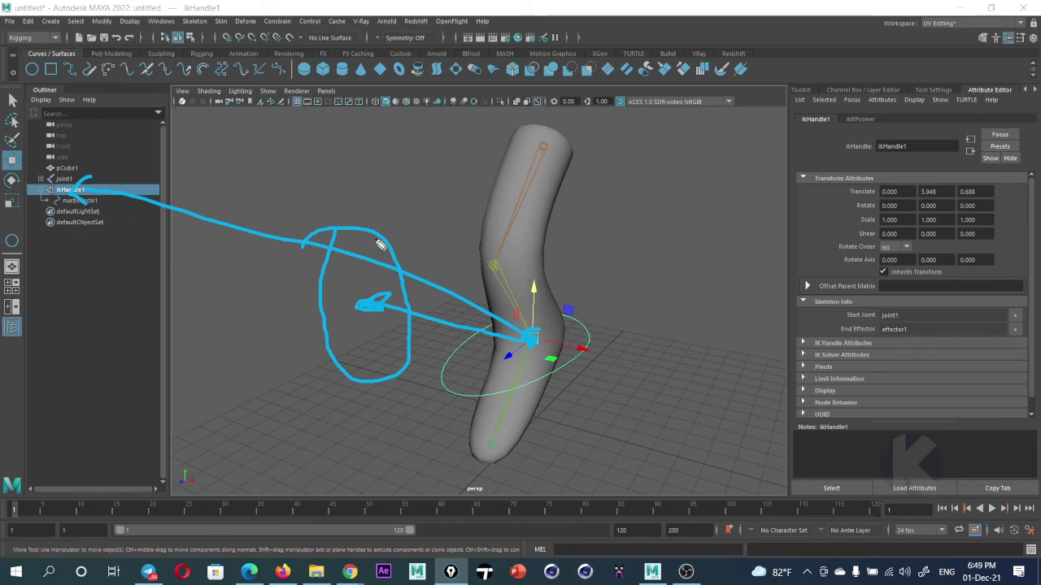
mouse_move(391, 322)
mouse_down()
mouse_move(561, 358)
mouse_move(511, 384)
mouse_up()
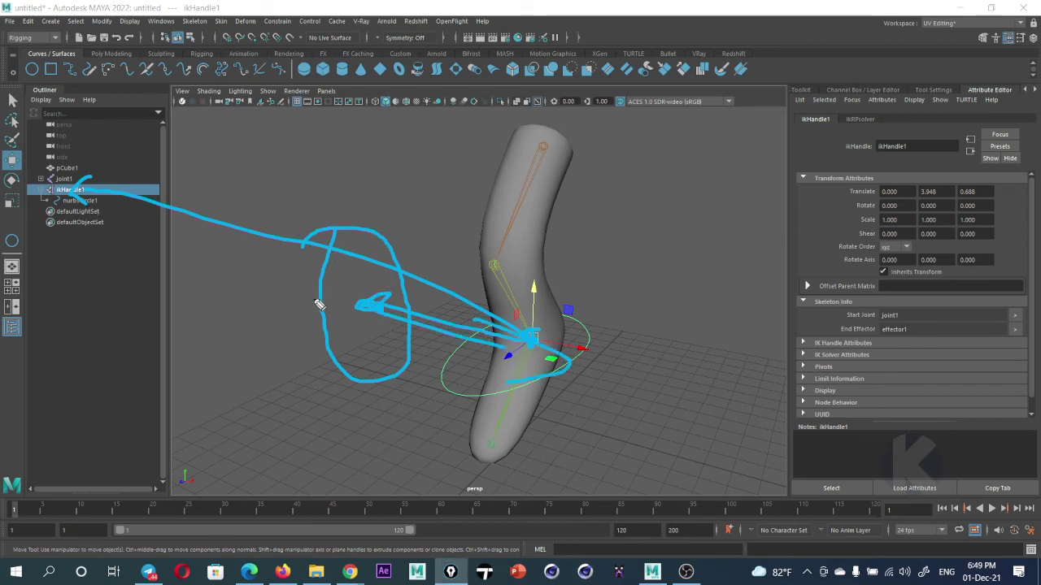
mouse_move(318, 298)
mouse_down()
mouse_move(233, 277)
mouse_move(314, 342)
mouse_up()
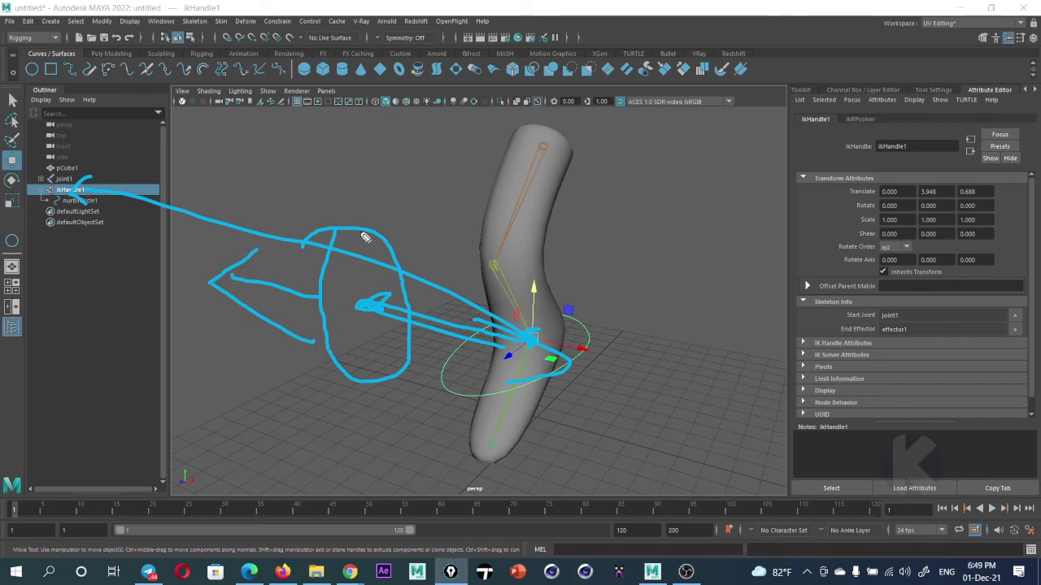
mouse_move(366, 237)
mouse_down()
mouse_move(305, 292)
mouse_move(396, 248)
mouse_move(374, 234)
mouse_up()
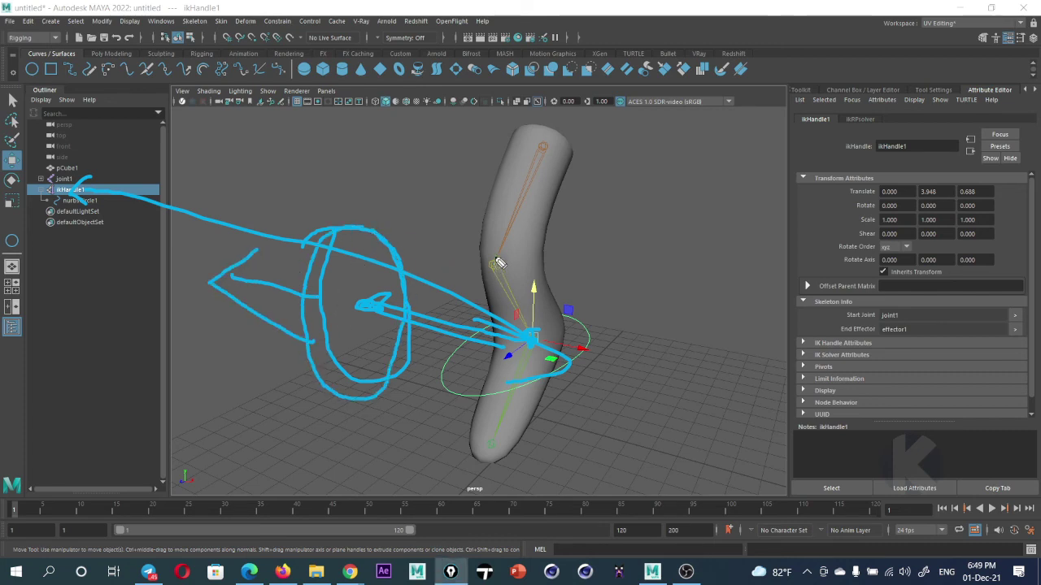
drag(498, 261, 493, 265)
mouse_move(488, 234)
mouse_down()
mouse_move(536, 312)
mouse_move(590, 273)
mouse_move(588, 315)
mouse_up()
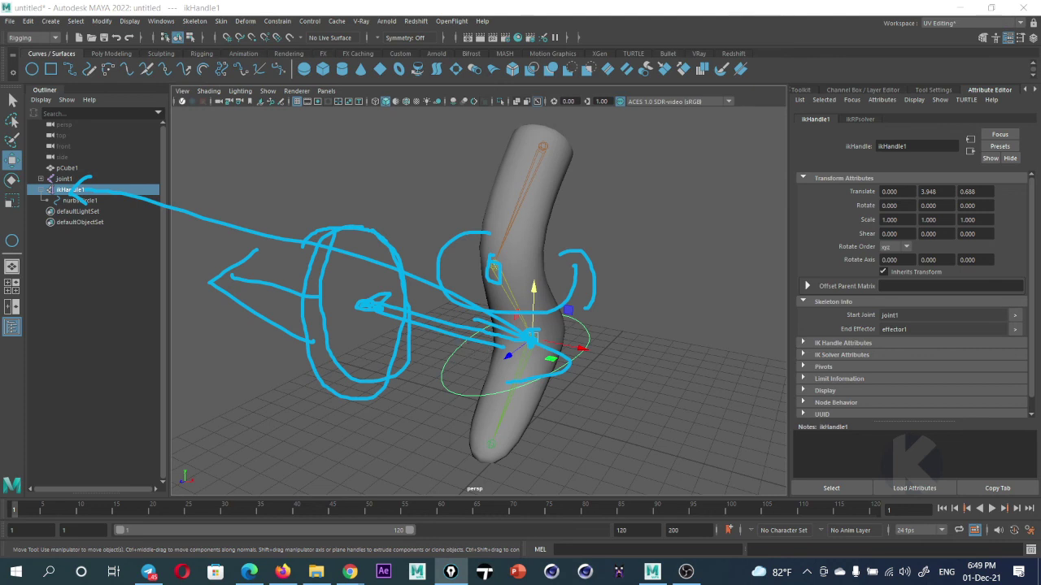
key(Escape)
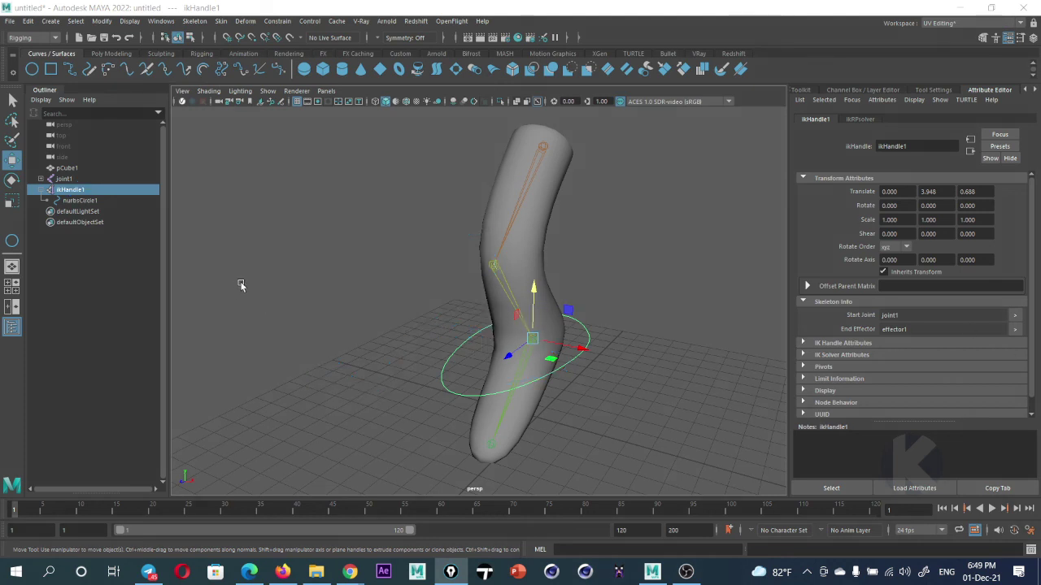